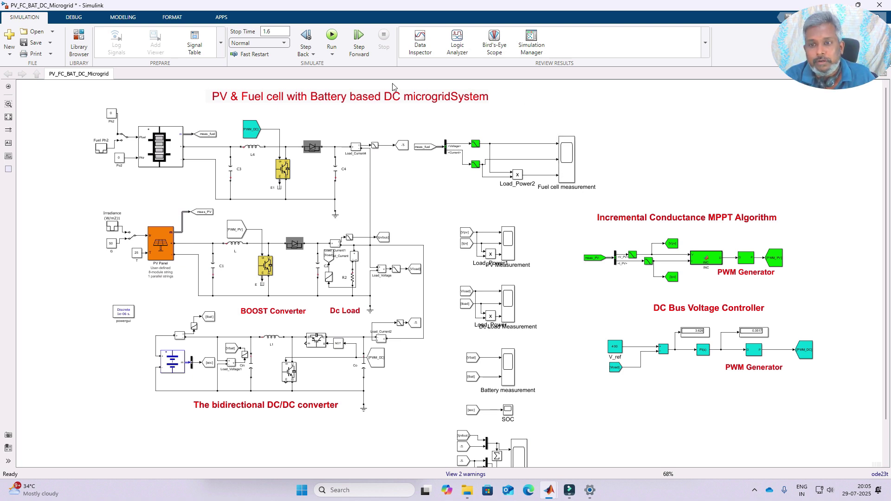
{"action": "left_click", "coordinate": [170, 135]}
{"action": "left_click", "coordinate": [139, 148]}
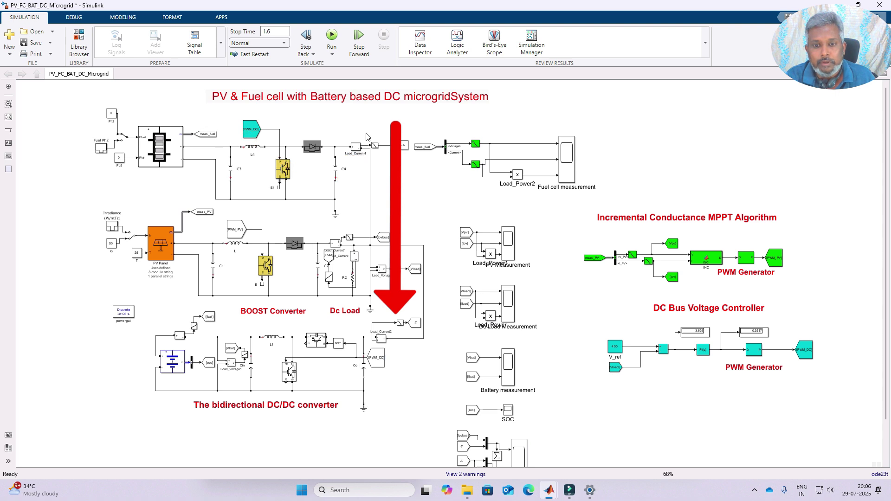
{"action": "left_click", "coordinate": [364, 370]}
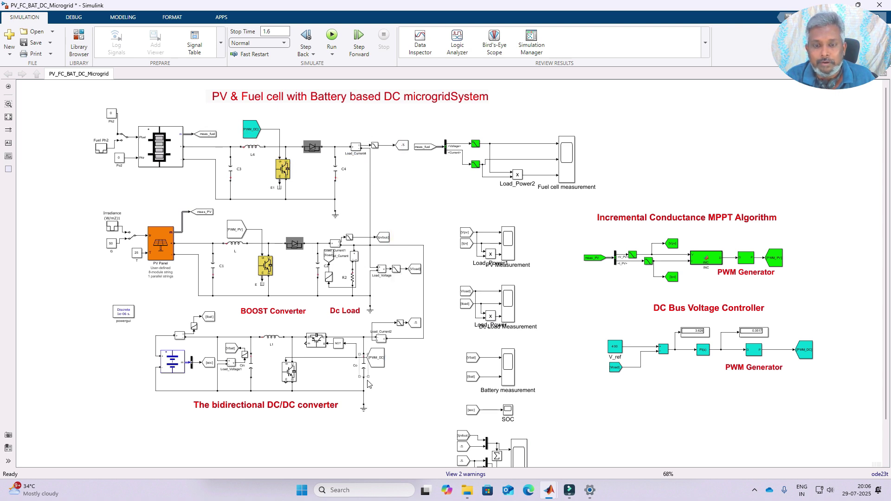
{"action": "left_click", "coordinate": [375, 359]}
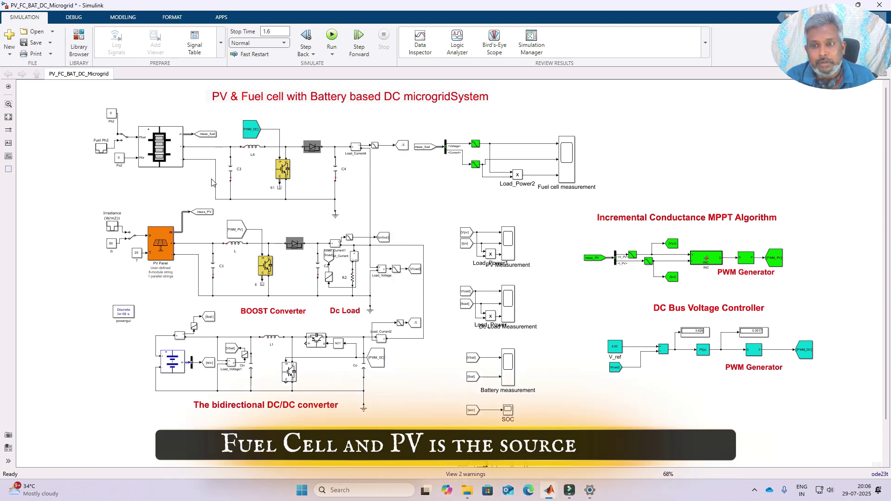
{"action": "left_click", "coordinate": [169, 168]}
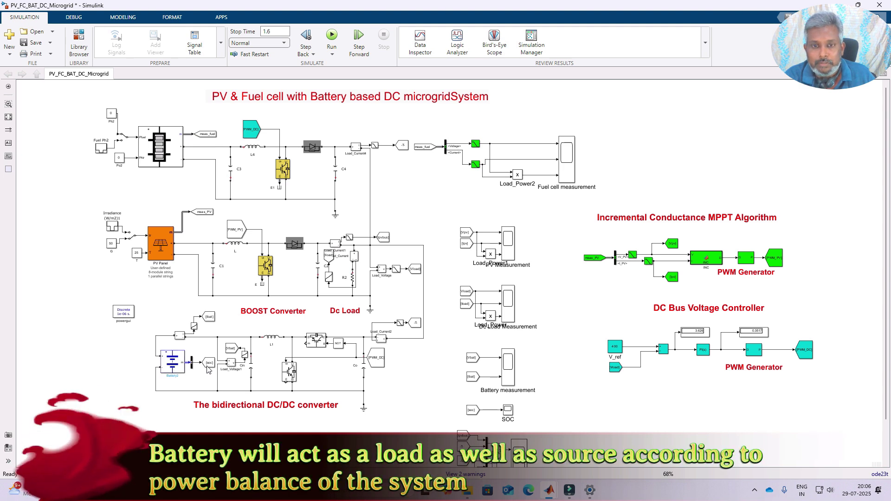
{"action": "left_click", "coordinate": [178, 364]}
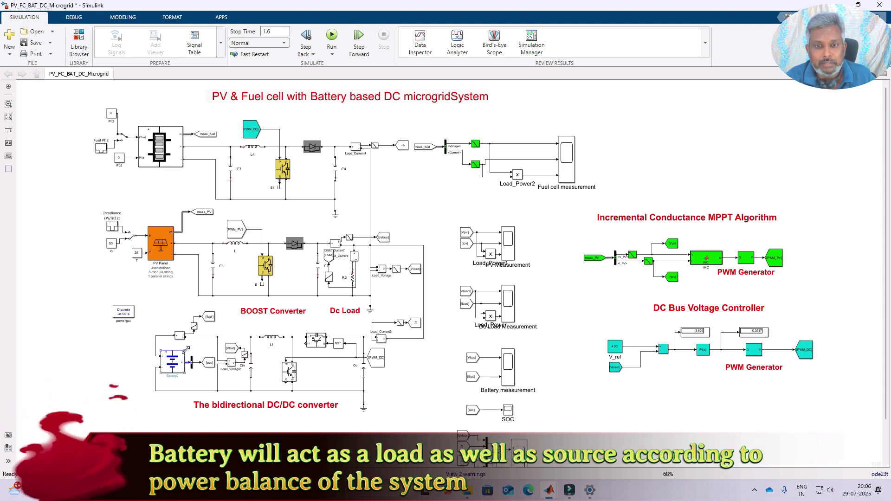
Step: Open the Fuel Cell Stack block's parameters, plot its V-I characteristic, and examine the nominal and maximum points on the stack voltage and power curves
{"action": "left_click", "coordinate": [165, 147]}
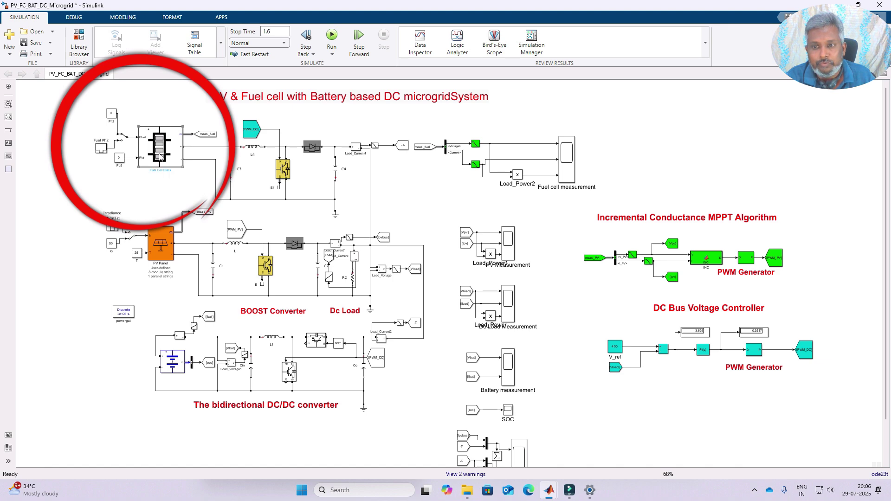
{"action": "double_click", "coordinate": [160, 157]}
{"action": "left_click", "coordinate": [226, 261]}
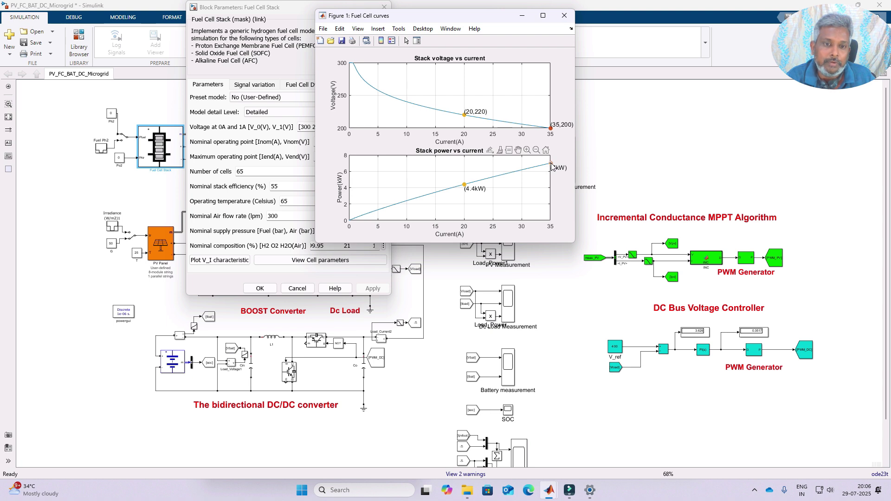
{"action": "mouse_move", "coordinate": [465, 116]}
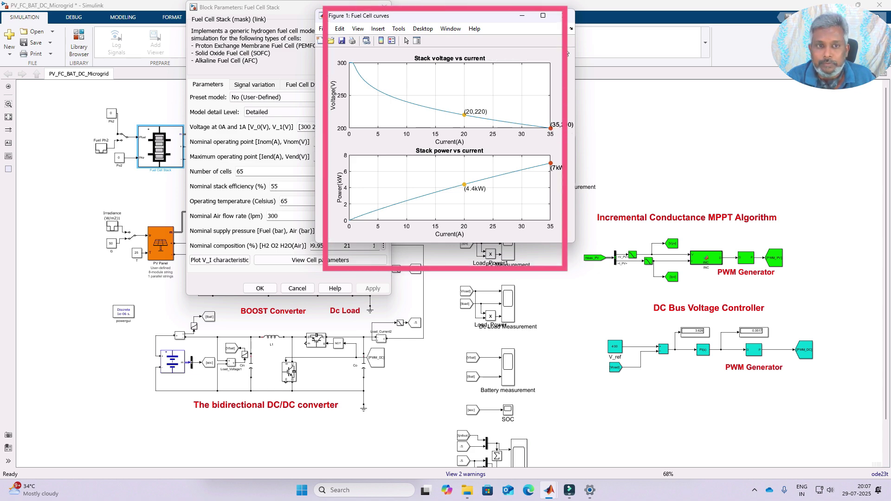
{"action": "left_click", "coordinate": [255, 286]}
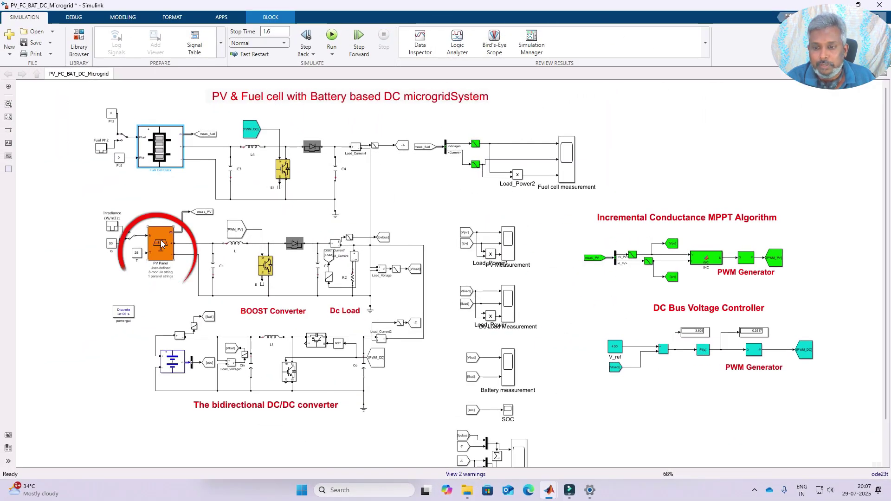
Step: Check the PV Panel's string and module settings and plot its I-V and P-V curves to read the 1 kW/m² maximum power point
{"action": "left_click", "coordinate": [162, 251]}
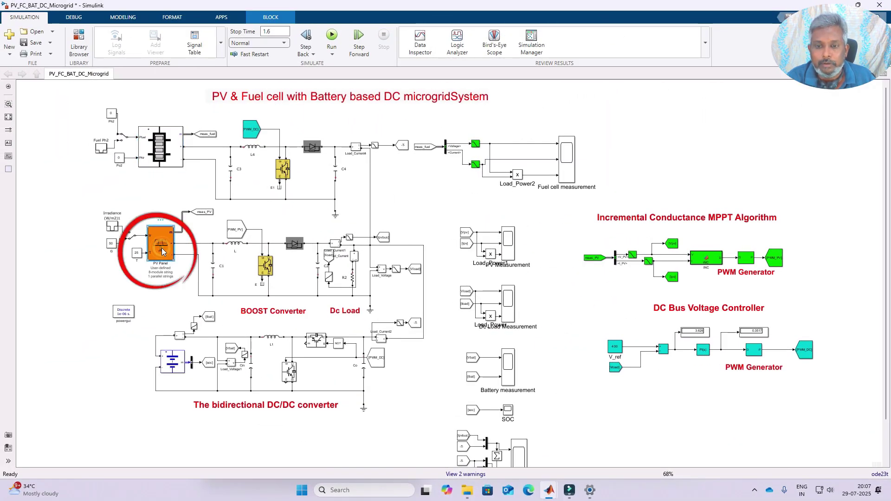
{"action": "double_click", "coordinate": [162, 251]}
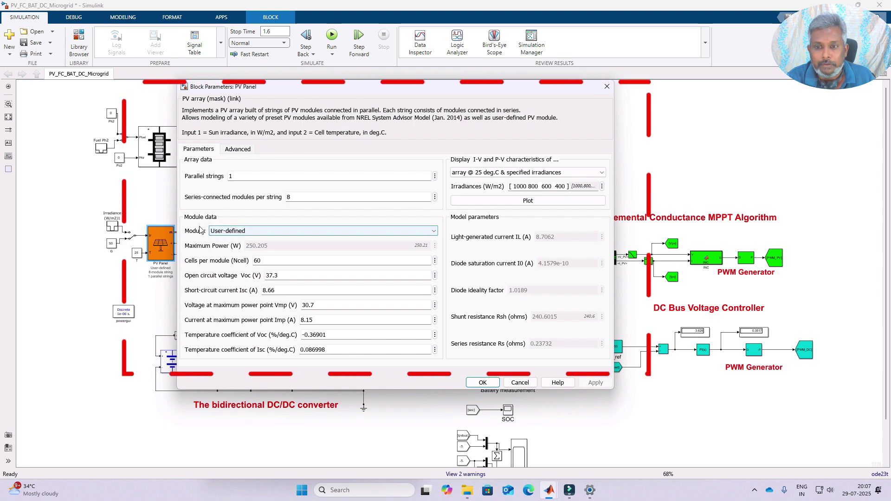
{"action": "double_click", "coordinate": [289, 197]}
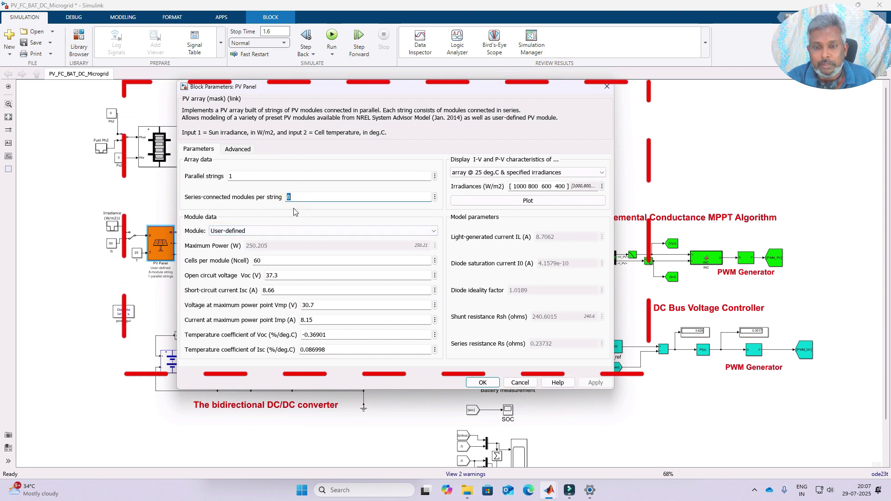
{"action": "double_click", "coordinate": [240, 175]}
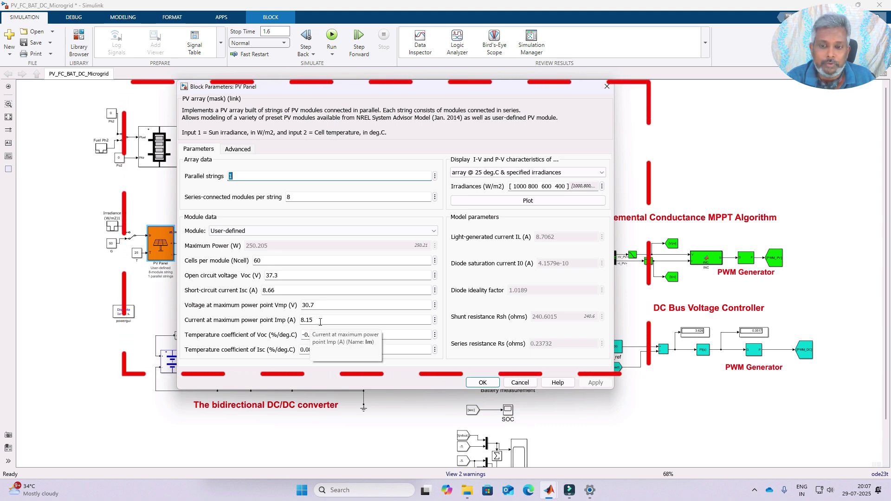
{"action": "left_click", "coordinate": [528, 201]}
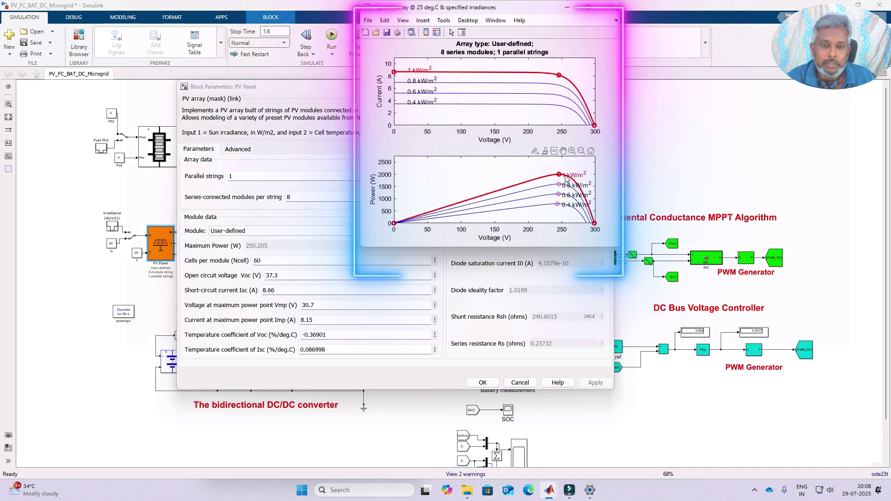
{"action": "left_click", "coordinate": [559, 175]}
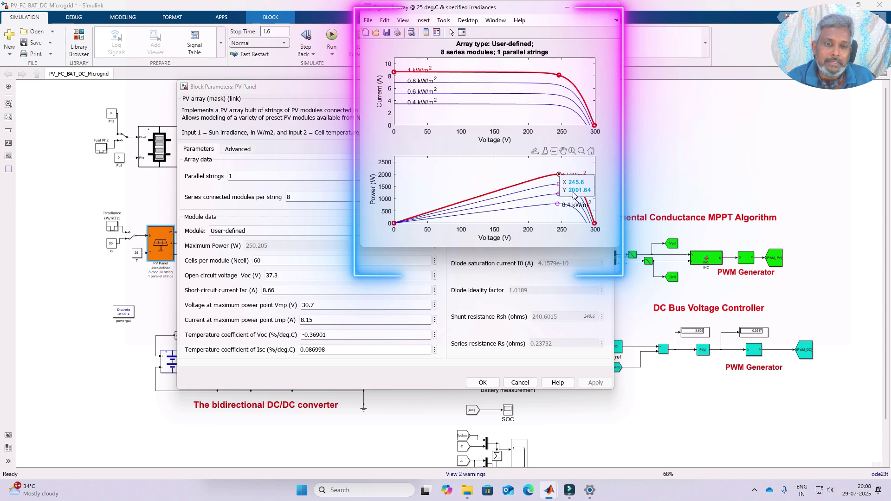
Step: Reopen the PV Panel's parameters, replot the array curves to recheck the voltage at maximum power, and close the figure and dialog
{"action": "left_click", "coordinate": [171, 358]}
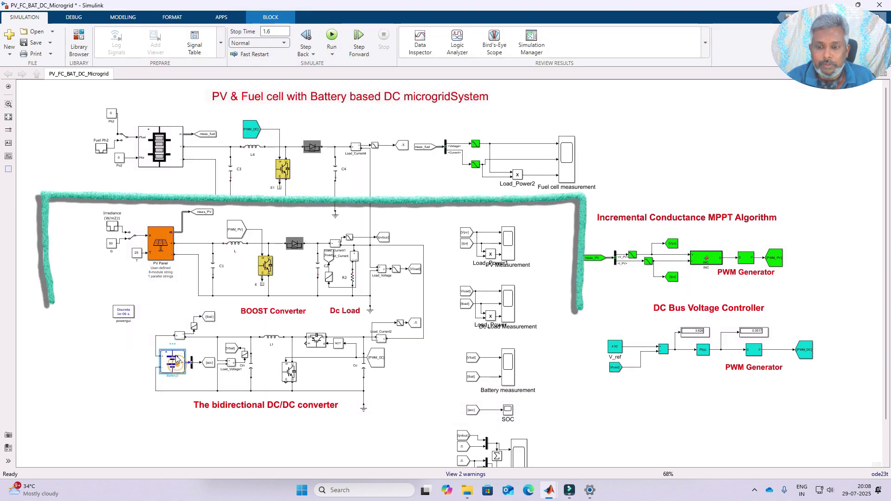
{"action": "left_click", "coordinate": [161, 251]}
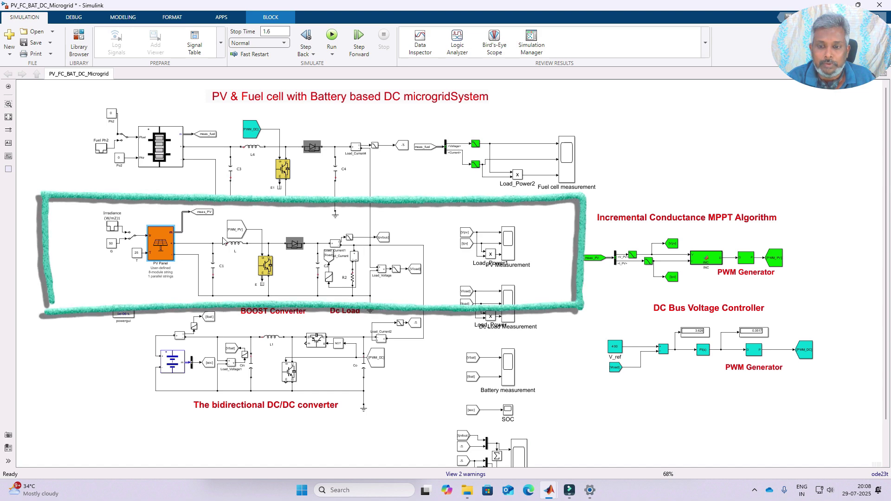
{"action": "double_click", "coordinate": [164, 245]}
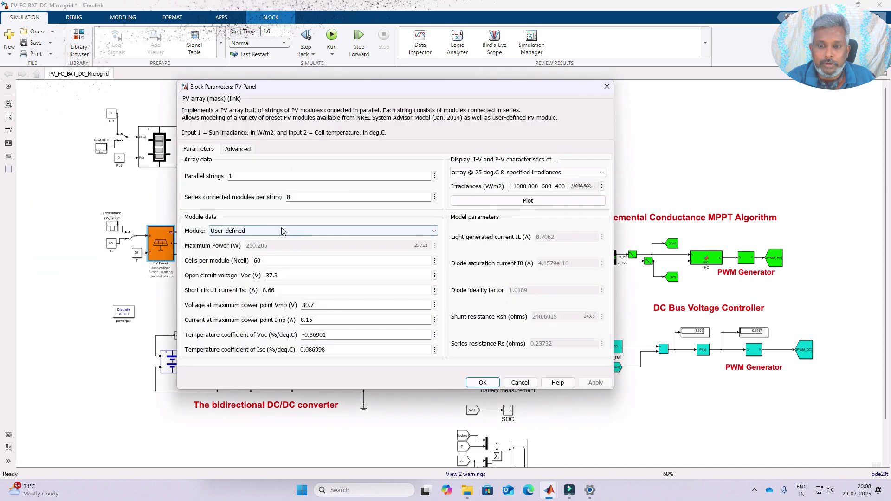
{"action": "left_click", "coordinate": [524, 200]}
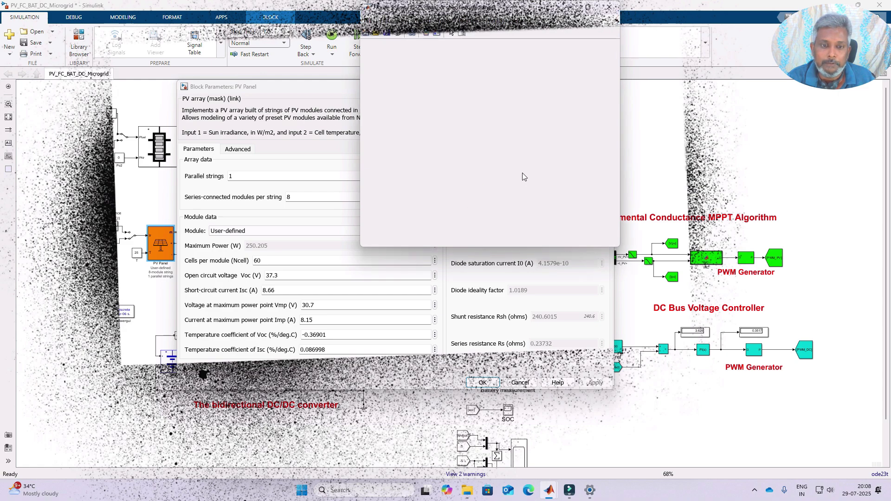
{"action": "mouse_move", "coordinate": [558, 176]}
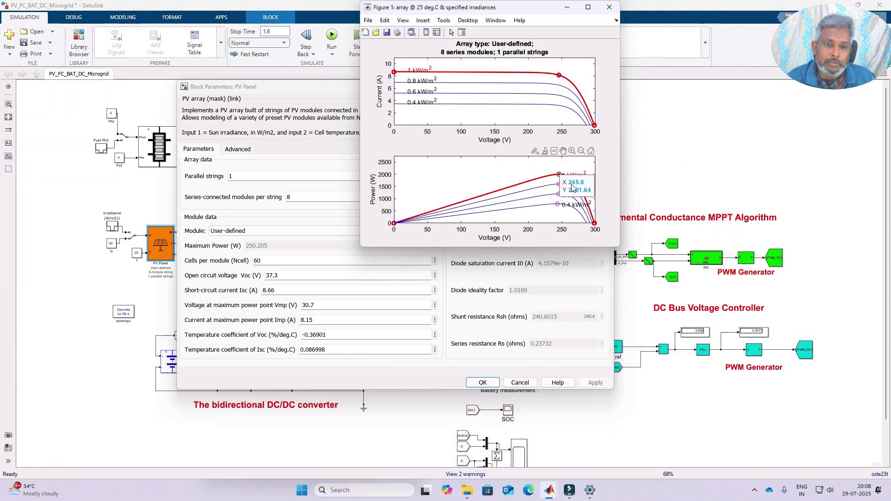
{"action": "left_click", "coordinate": [609, 7]}
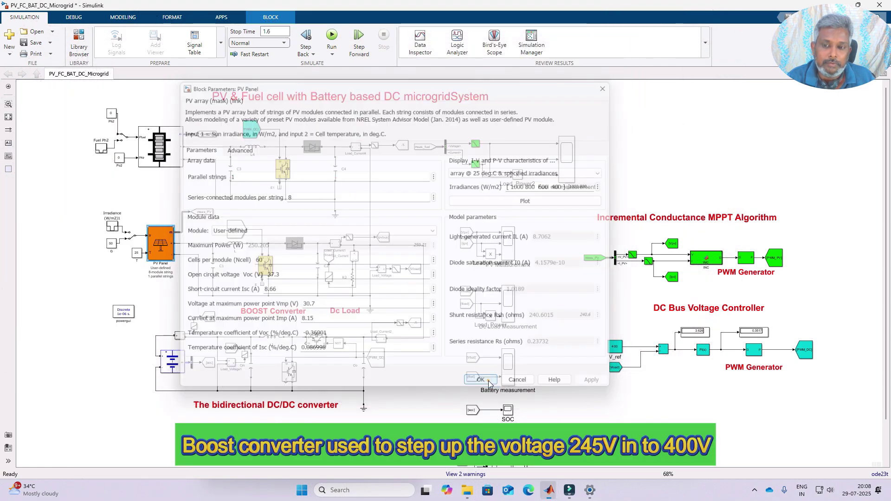
{"action": "left_click", "coordinate": [489, 383]}
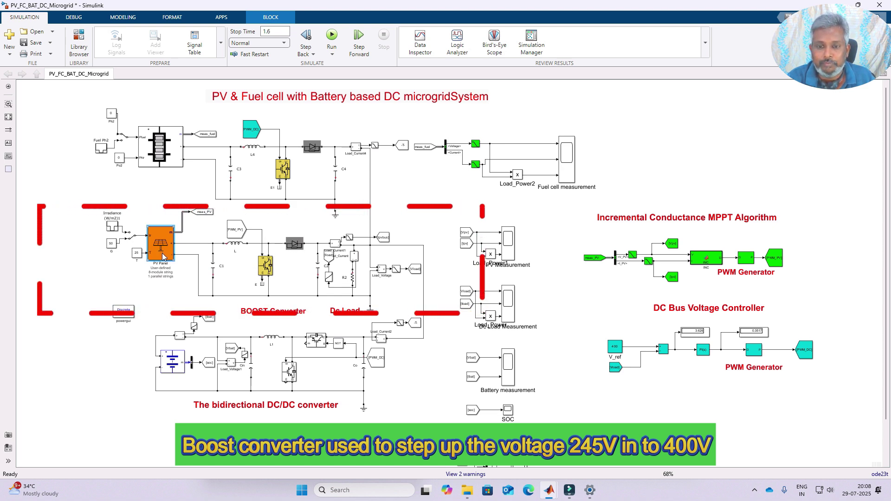
Step: Review the Battery2 block's type, nominal voltage, rated capacity and initial state-of-charge, and close its parameters
{"action": "left_click", "coordinate": [172, 366]}
{"action": "double_click", "coordinate": [172, 367]}
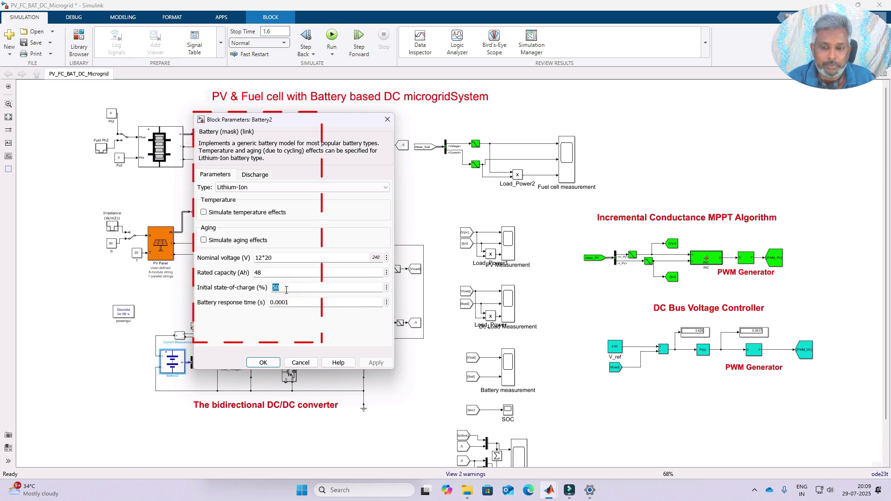
{"action": "key", "text": "Escape"}
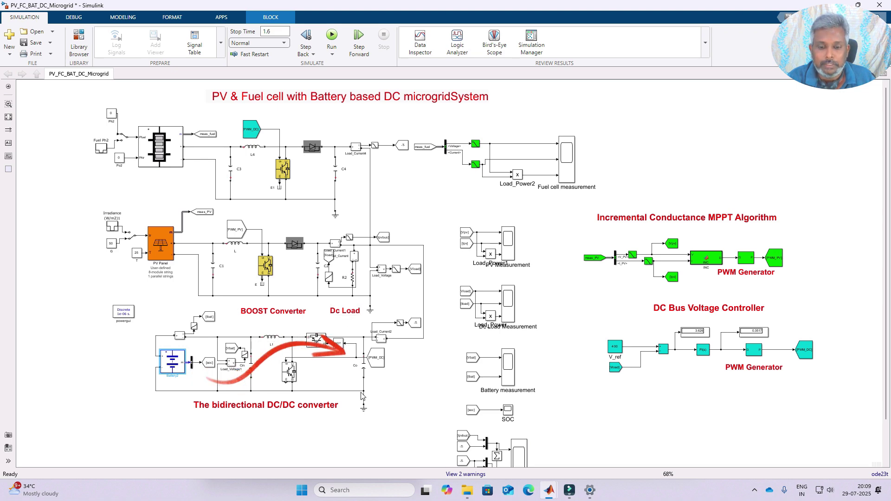
{"action": "left_click", "coordinate": [247, 408]}
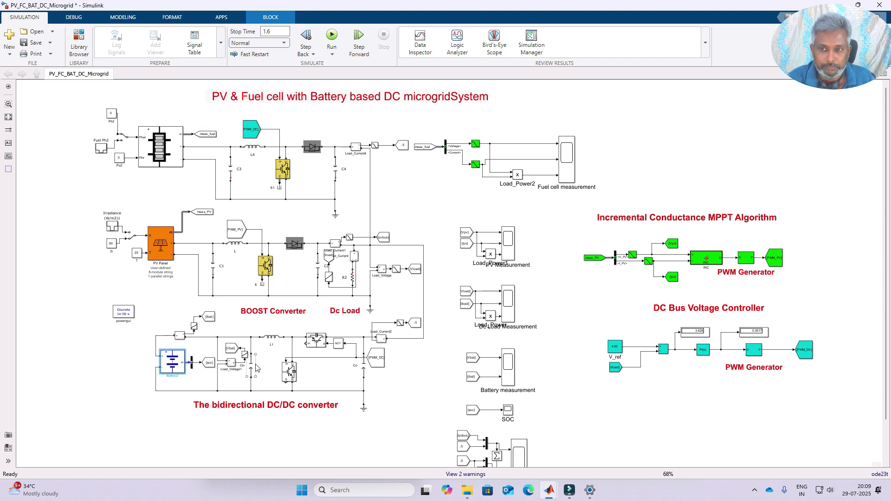
Step: Trace the DC bus voltage controller's PWM_DC tag and the MPPT section's meas_PV input, INC block and PWM_PV output to their matching tags
{"action": "scroll", "coordinate": [376, 225], "scroll_direction": "down", "scroll_amount": 1}
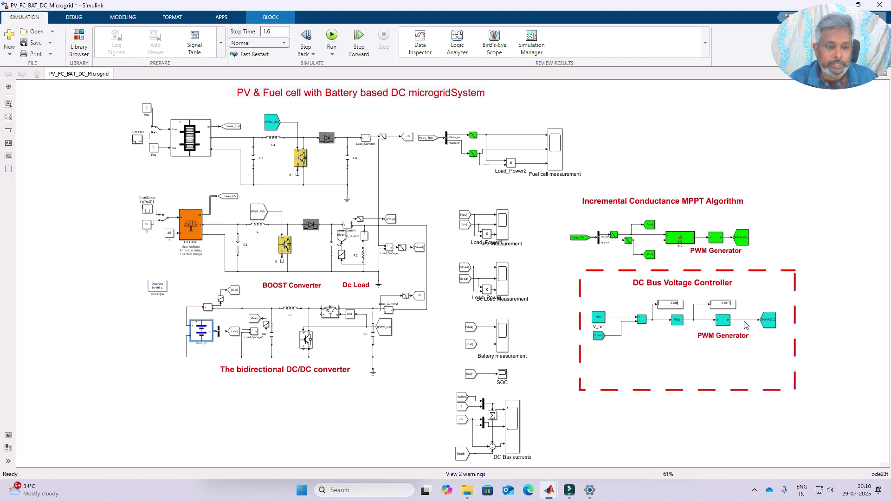
{"action": "left_click", "coordinate": [768, 319]}
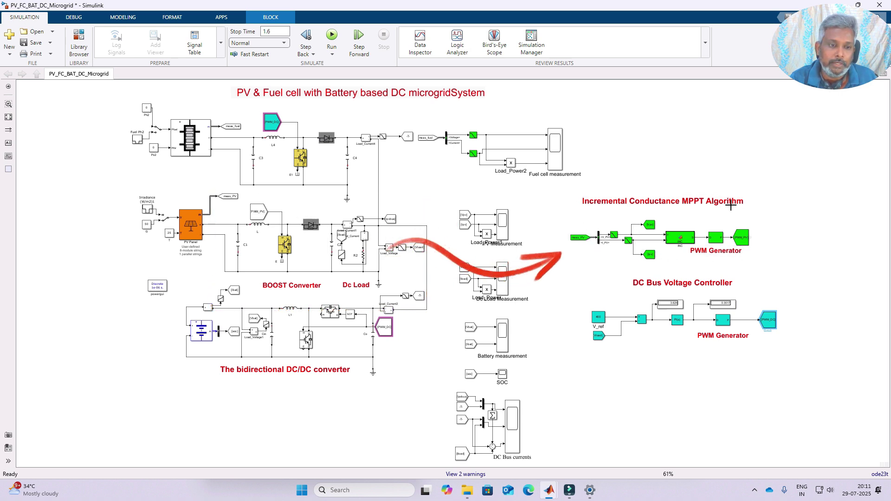
{"action": "left_click", "coordinate": [580, 237]}
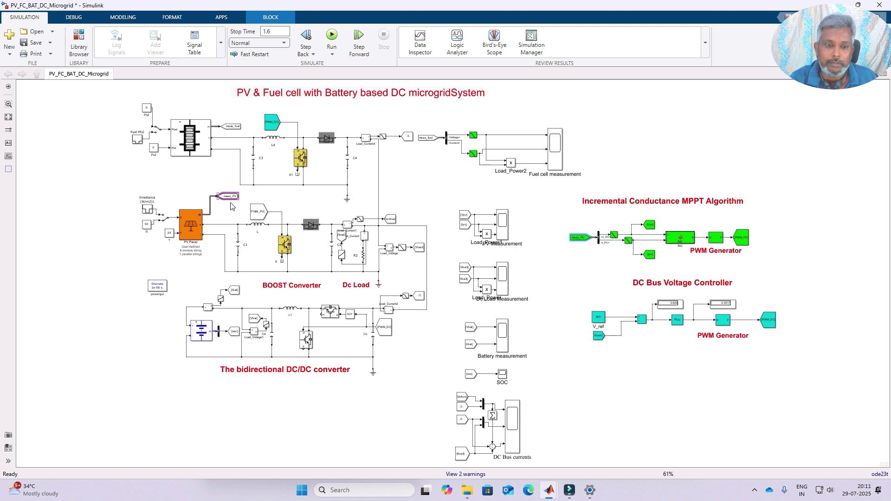
{"action": "left_click", "coordinate": [647, 236]}
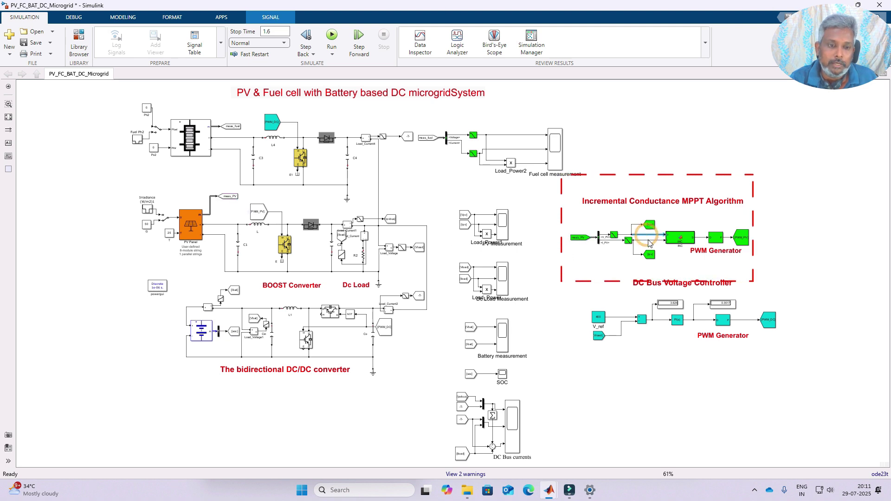
{"action": "left_click", "coordinate": [650, 241]}
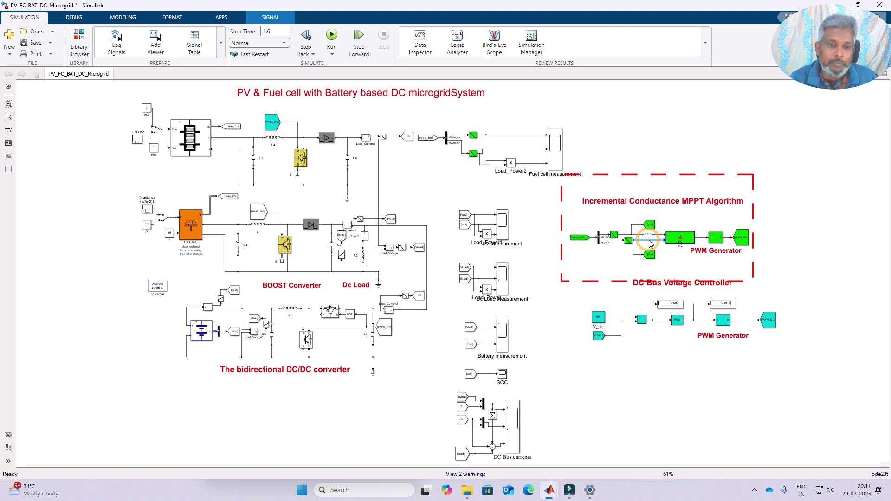
{"action": "left_click", "coordinate": [682, 243]}
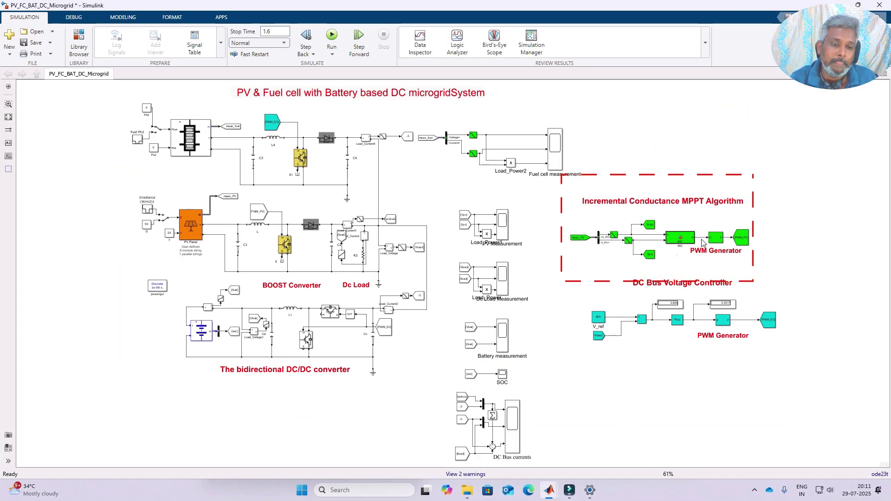
{"action": "left_click", "coordinate": [717, 243]}
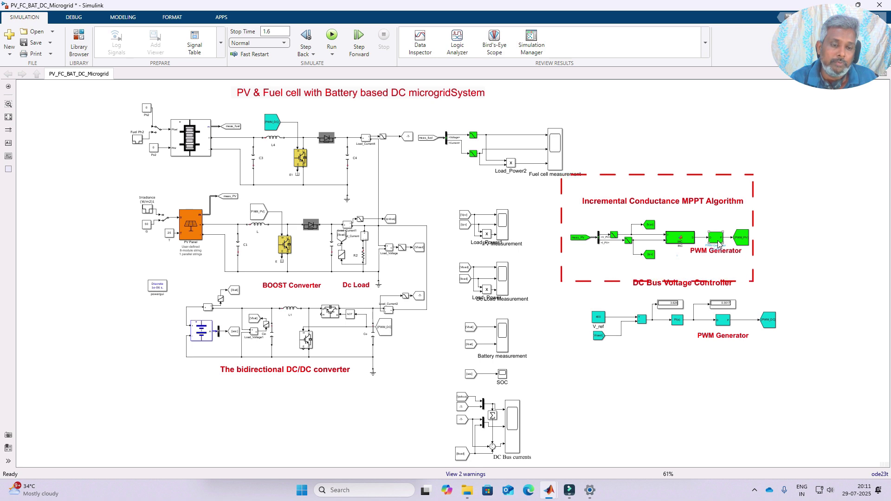
{"action": "left_click", "coordinate": [744, 240]}
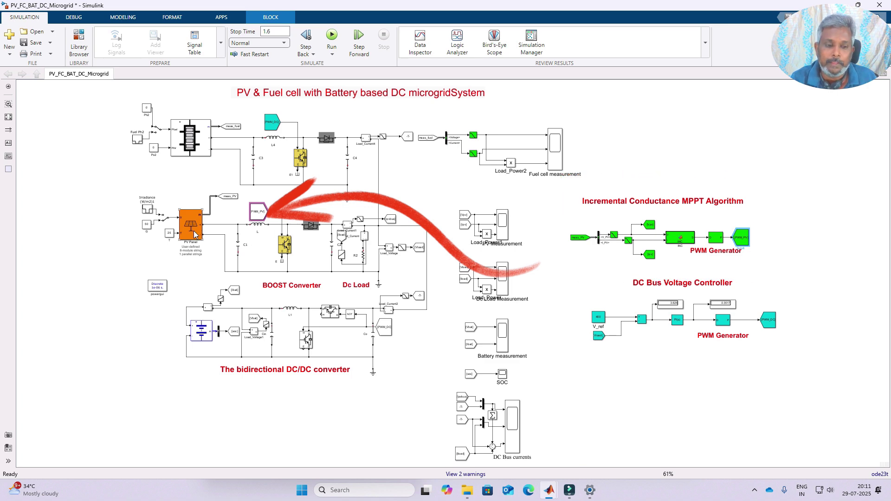
Step: Open the INC function's code in the MPPT section and highlight the Dinit, Dmax, Dmin and deltaD definitions for review
{"action": "double_click", "coordinate": [681, 237]}
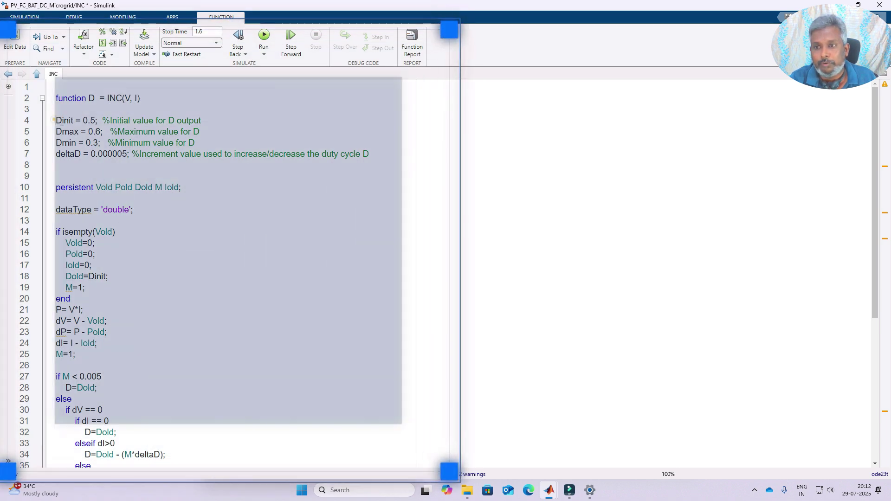
{"action": "left_click_drag", "start_coordinate": [57, 121], "coordinate": [380, 158]}
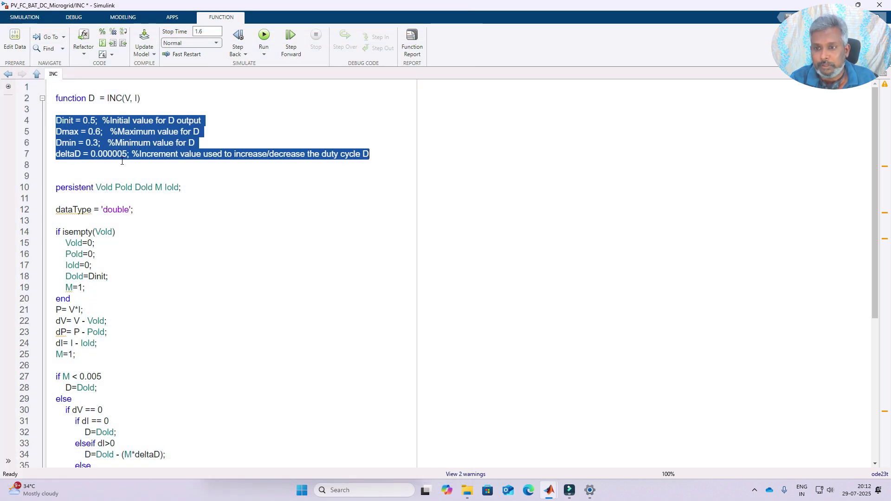
Step: Examine the INC code's persistent variables, the isempty(Vold) initialization block and the P, dV, dP and dI calculations
{"action": "scroll", "coordinate": [122, 160], "scroll_direction": "down", "scroll_amount": 3}
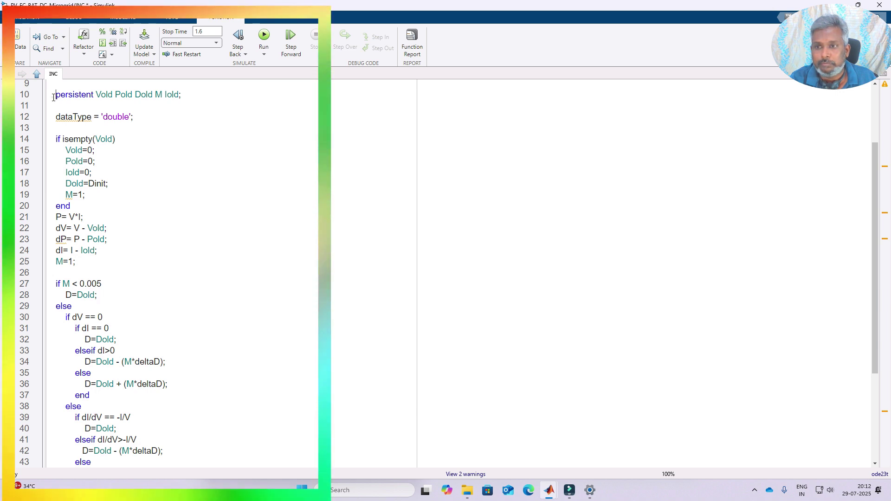
{"action": "left_click_drag", "start_coordinate": [59, 95], "coordinate": [193, 94]}
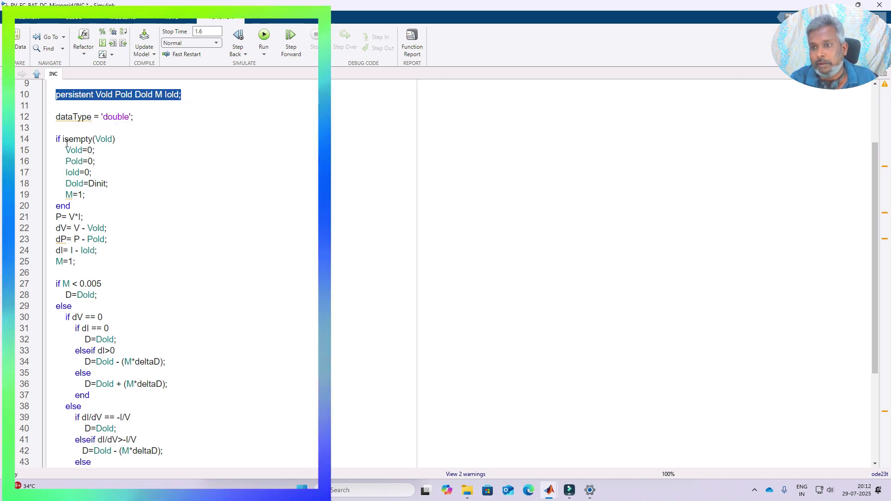
{"action": "left_click_drag", "start_coordinate": [56, 139], "coordinate": [86, 205]}
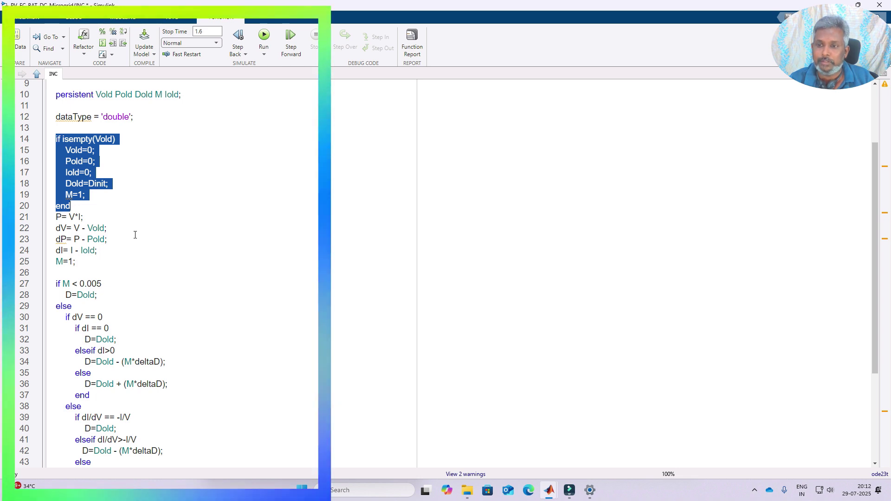
{"action": "scroll", "coordinate": [135, 235], "scroll_direction": "down", "scroll_amount": 3}
{"action": "left_click_drag", "start_coordinate": [57, 125], "coordinate": [104, 160]}
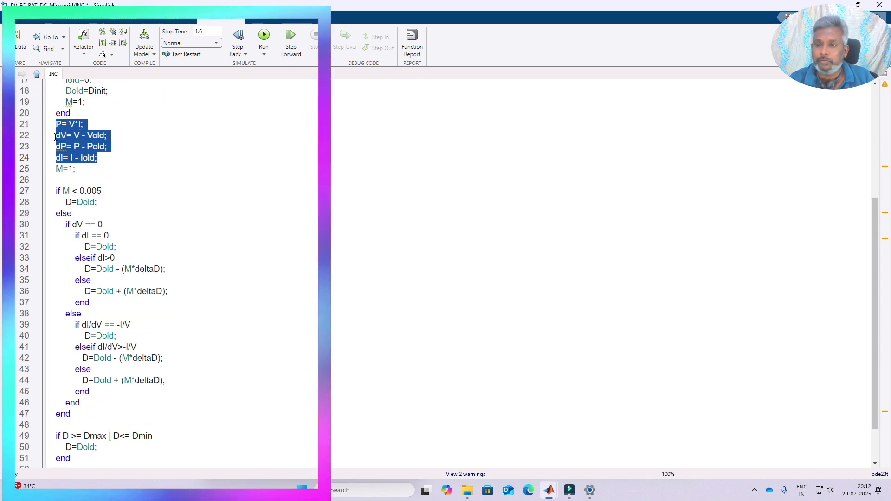
Step: Examine the INC code's dV == 0 branch, highlighting the dI == 0 condition and its duty-cycle hold, decrease and increase assignments
{"action": "left_click", "coordinate": [101, 208]}
{"action": "scroll", "coordinate": [97, 204], "scroll_direction": "down", "scroll_amount": 2}
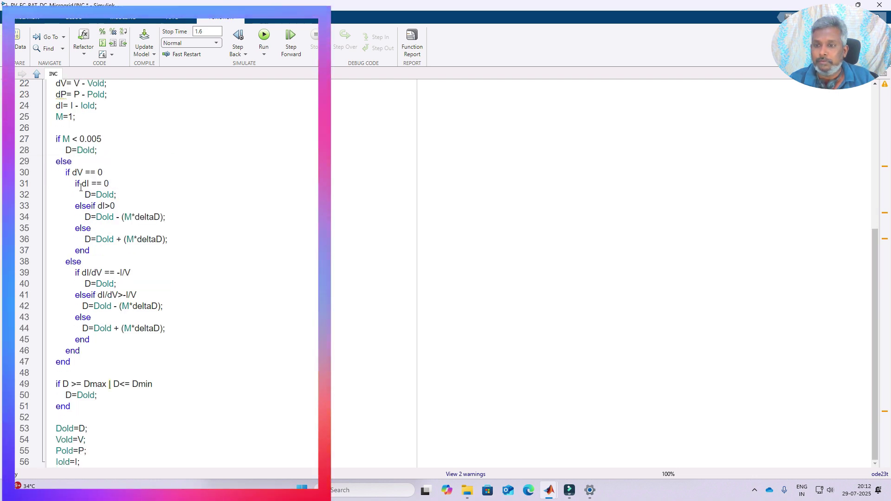
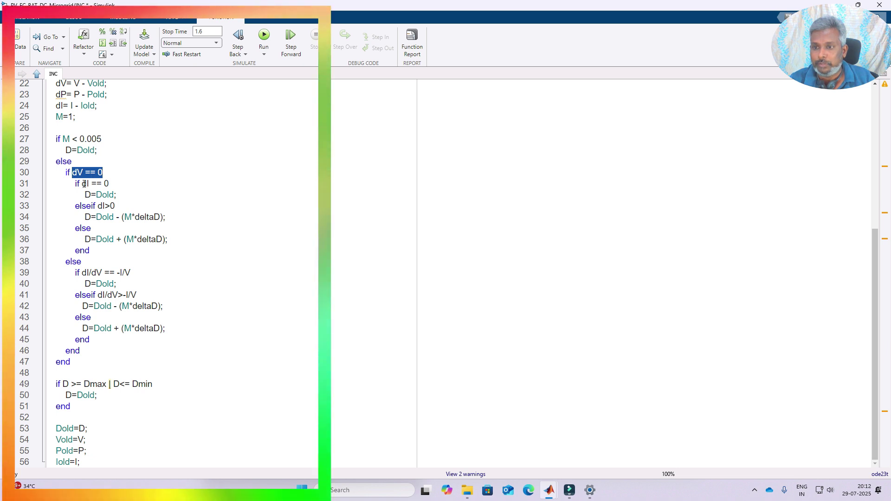
{"action": "left_click", "coordinate": [83, 184]}
{"action": "left_click", "coordinate": [126, 184], "text": "shift"}
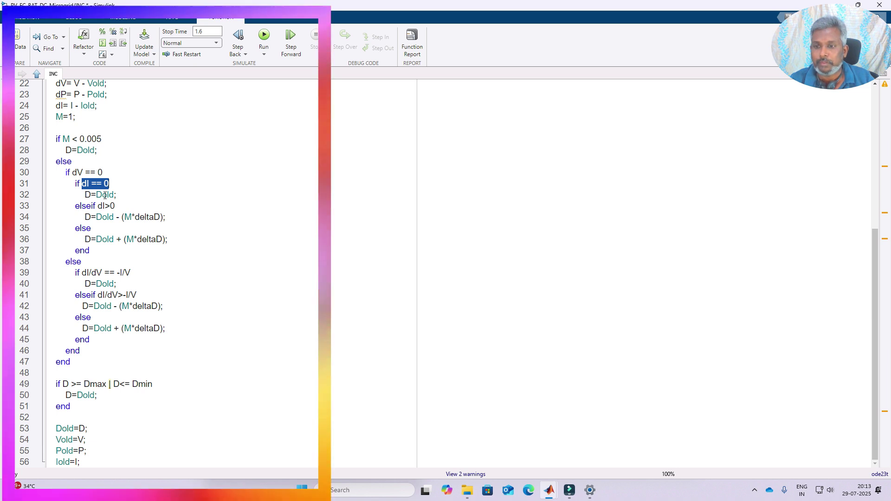
{"action": "left_click_drag", "start_coordinate": [85, 196], "coordinate": [118, 195]}
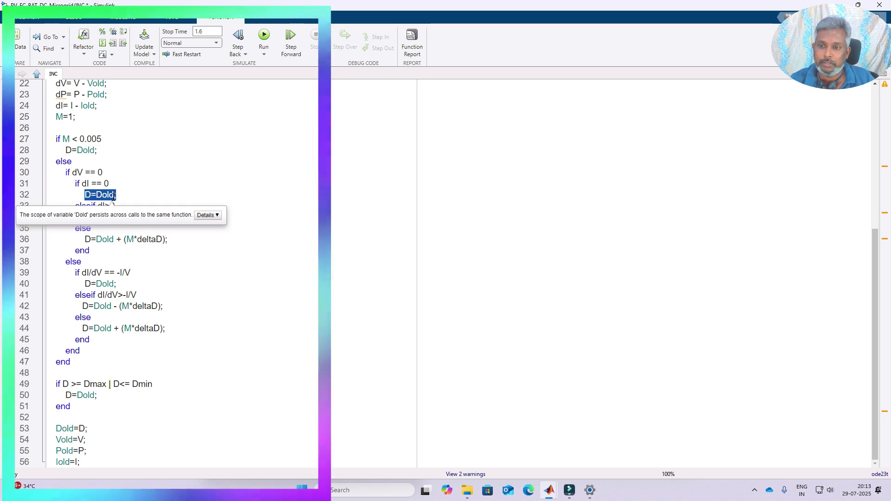
{"action": "left_click", "coordinate": [143, 197]}
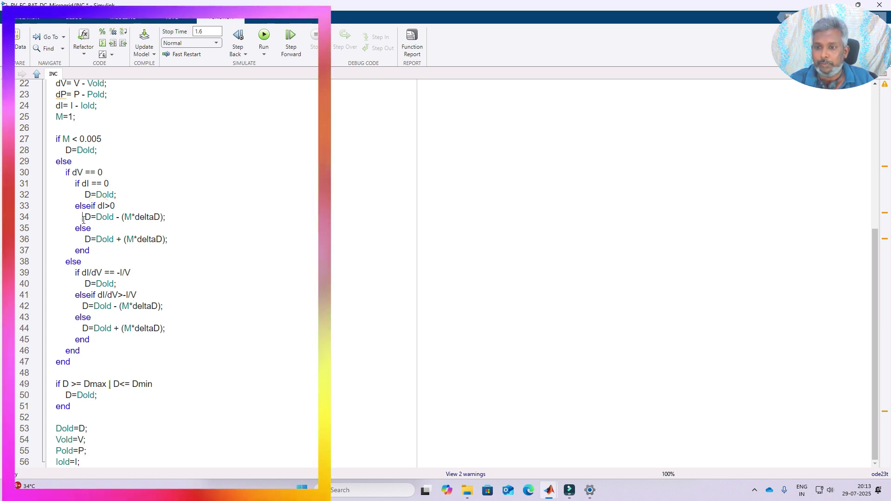
{"action": "left_click_drag", "start_coordinate": [83, 219], "coordinate": [164, 217]}
{"action": "left_click_drag", "start_coordinate": [85, 240], "coordinate": [193, 241]}
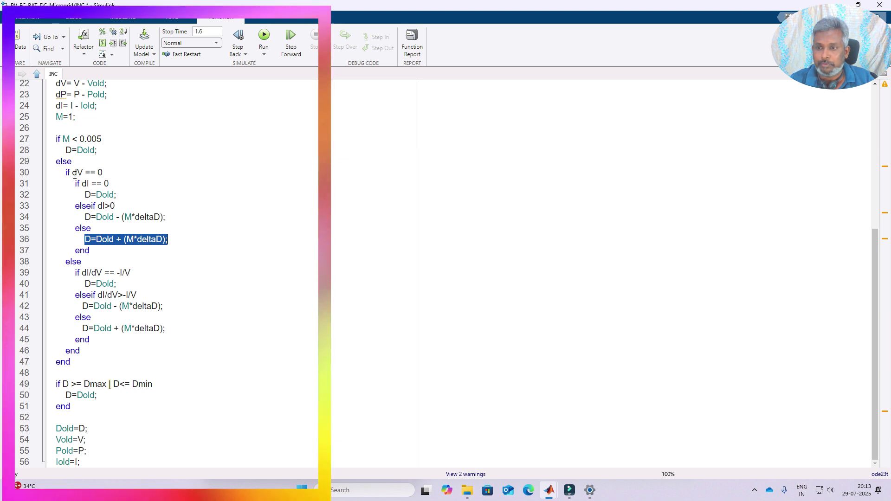
Step: Compare the dV == 0 condition with the else branch's dI/dV tests and duty updates, and highlight the whole nested if block
{"action": "left_click_drag", "start_coordinate": [73, 173], "coordinate": [113, 174]}
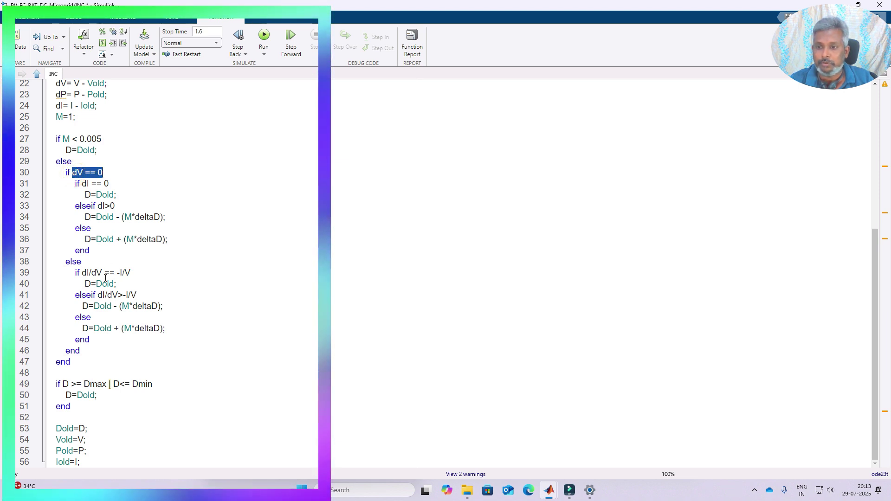
{"action": "left_click_drag", "start_coordinate": [83, 273], "coordinate": [141, 269]}
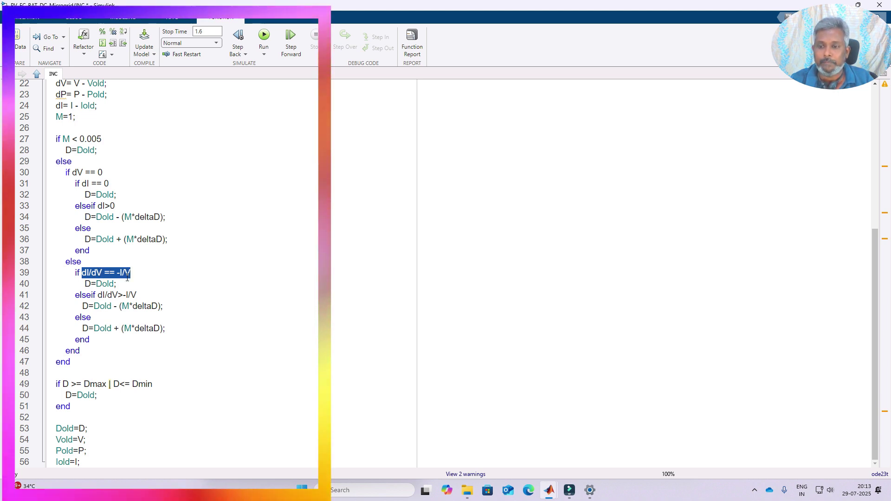
{"action": "left_click", "coordinate": [107, 277]}
{"action": "left_click_drag", "start_coordinate": [83, 273], "coordinate": [140, 271]}
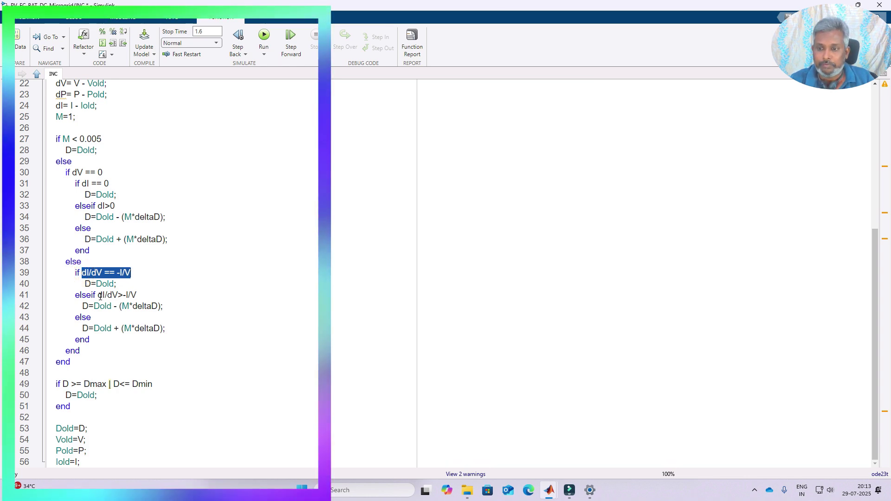
{"action": "left_click_drag", "start_coordinate": [99, 296], "coordinate": [109, 295]}
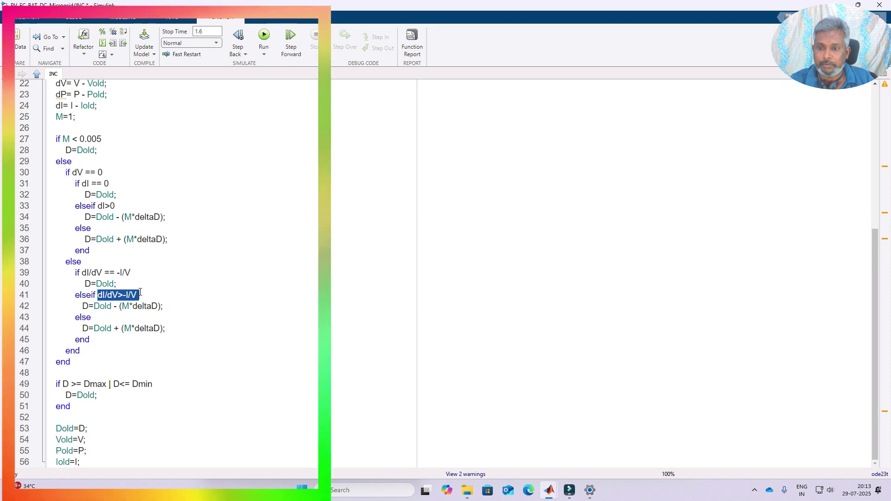
{"action": "left_click_drag", "start_coordinate": [83, 306], "coordinate": [169, 306]}
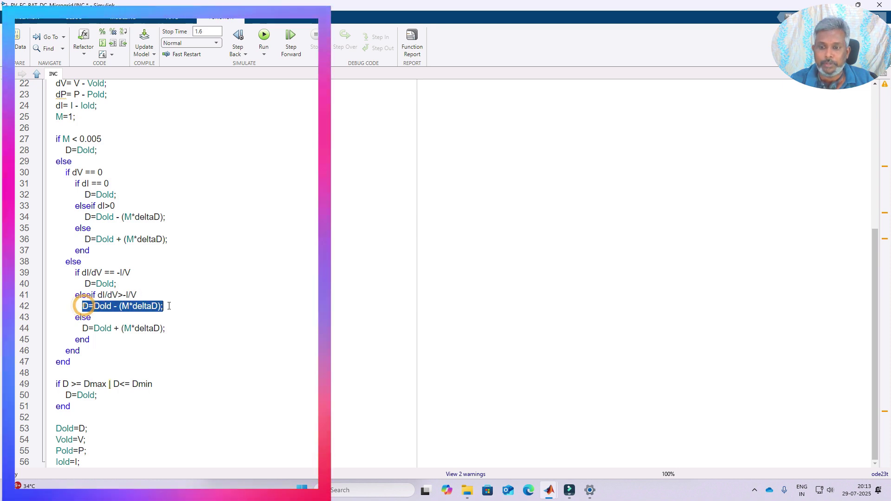
{"action": "left_click_drag", "start_coordinate": [84, 329], "coordinate": [174, 327]}
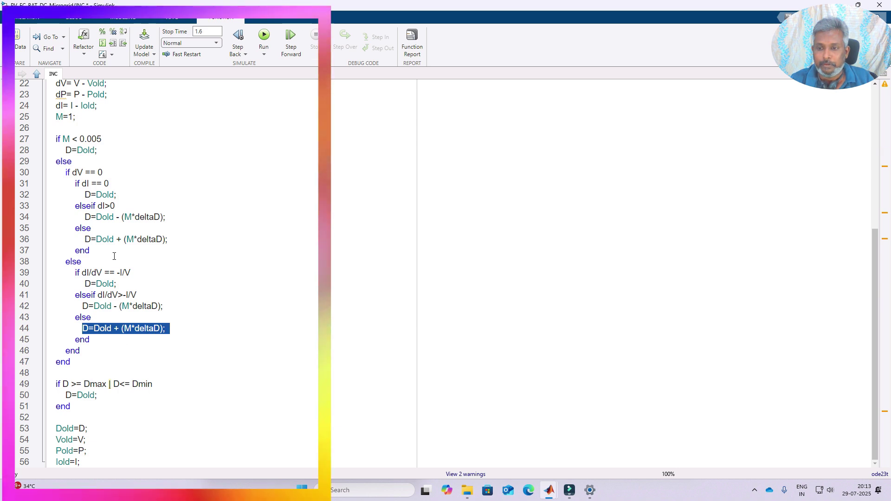
{"action": "left_click_drag", "start_coordinate": [66, 173], "coordinate": [102, 362]}
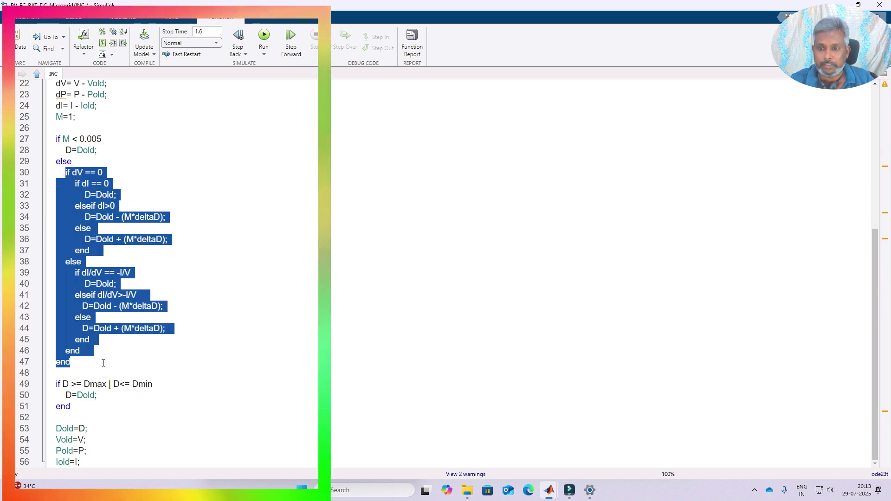
Step: Examine the Dmax and Dmin limit check with its D=Dold fallback, and the closing updates of Dold, Vold, Pold and Iold
{"action": "left_click", "coordinate": [84, 384]}
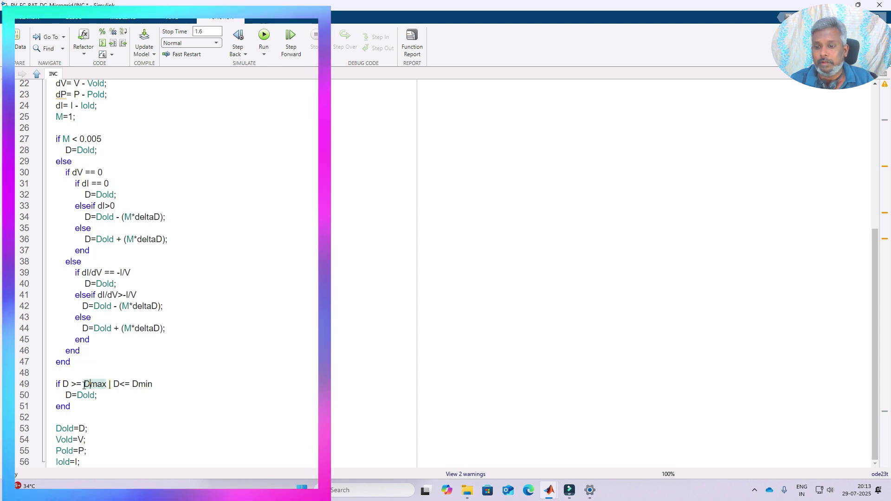
{"action": "left_click_drag", "start_coordinate": [105, 390], "coordinate": [157, 388]}
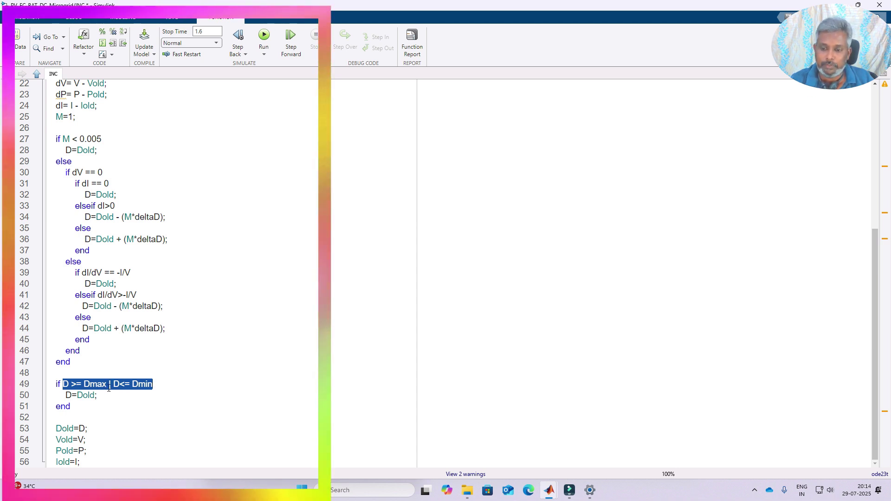
{"action": "mouse_move", "coordinate": [109, 386]}
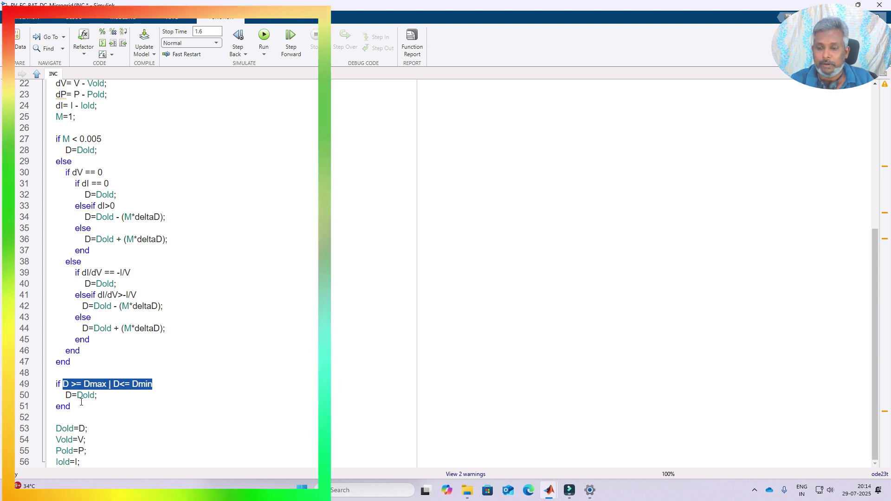
{"action": "left_click", "coordinate": [80, 402]}
{"action": "left_click_drag", "start_coordinate": [97, 395], "coordinate": [66, 390]}
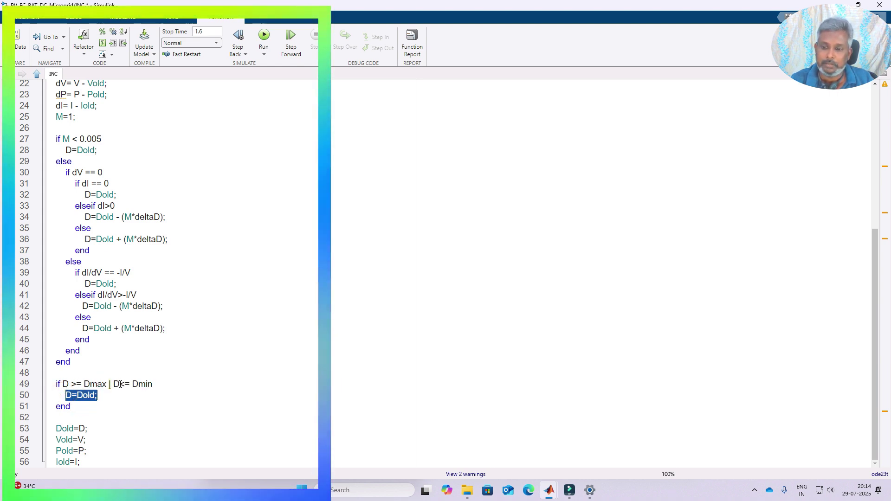
{"action": "mouse_move", "coordinate": [82, 400]}
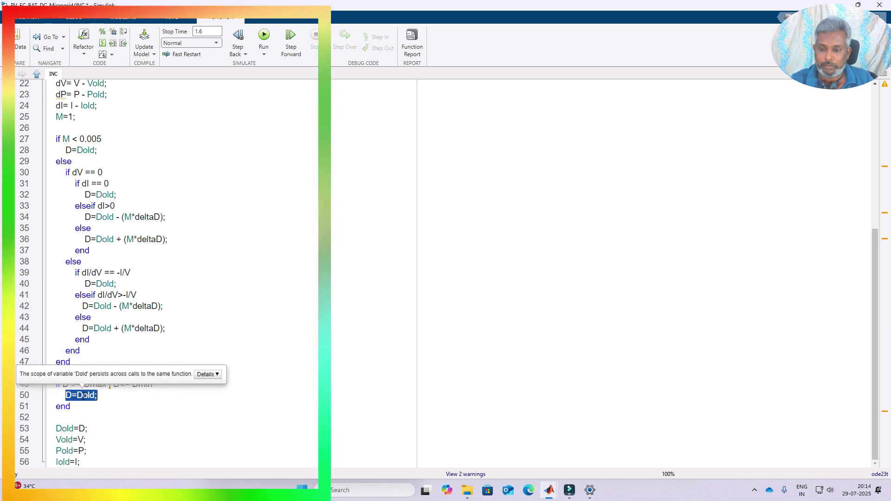
{"action": "left_click", "coordinate": [95, 405]}
{"action": "left_click_drag", "start_coordinate": [56, 429], "coordinate": [81, 464]}
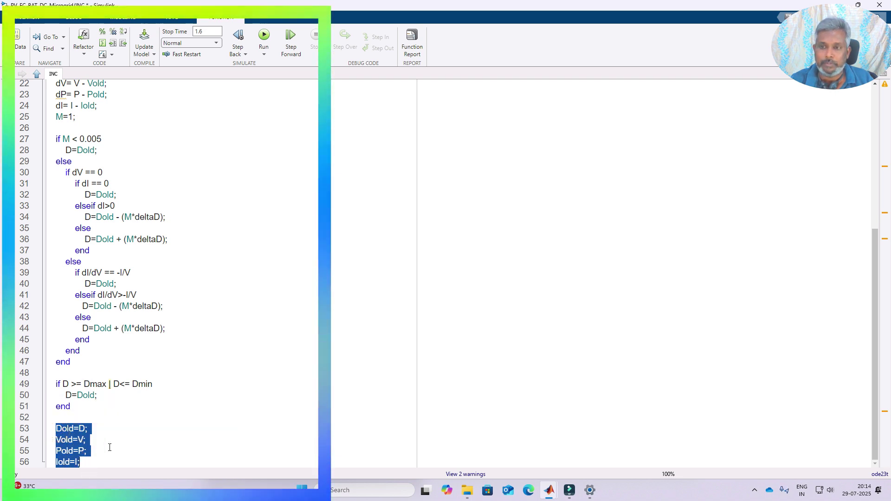
{"action": "scroll", "coordinate": [110, 448], "scroll_direction": "up", "scroll_amount": 4}
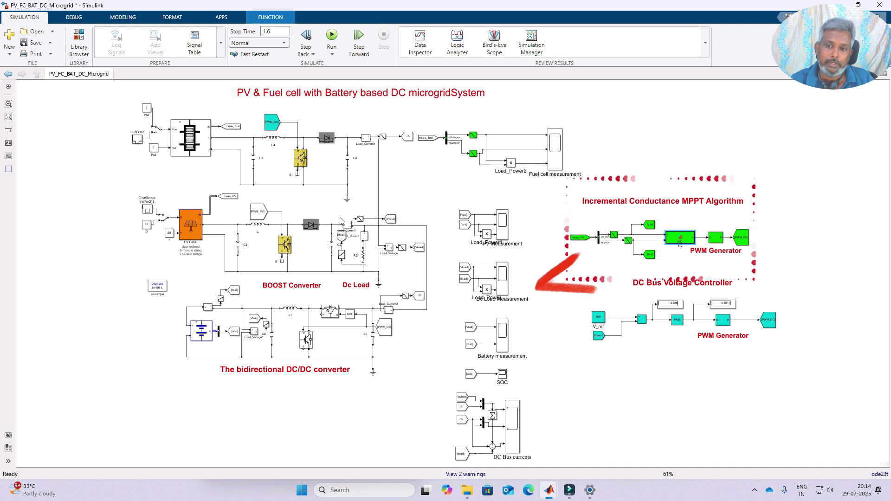
Step: Trace the boost converter's PWM_PV tag, review the DC load resistor R2's resistance expression, and close its parameters
{"action": "left_click", "coordinate": [259, 211]}
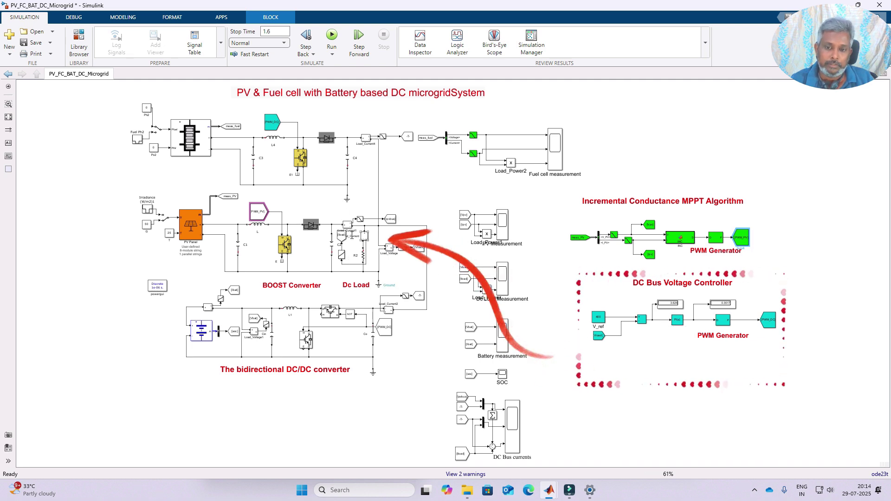
{"action": "double_click", "coordinate": [364, 255]}
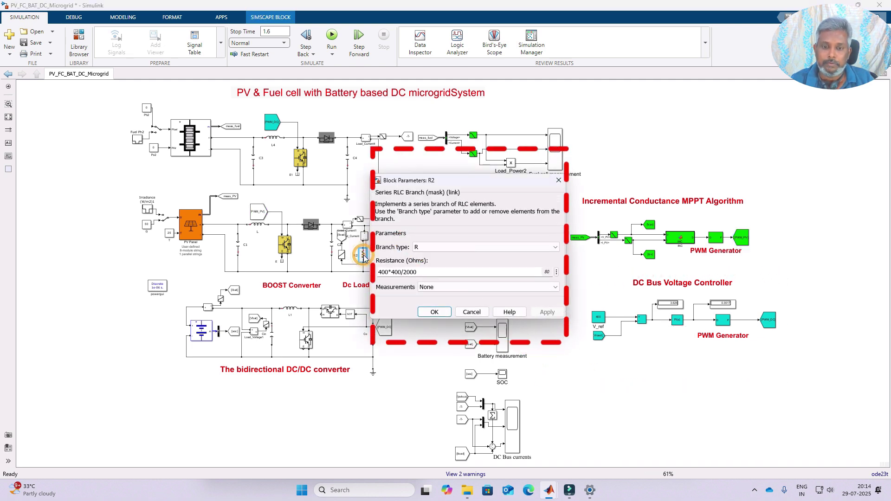
{"action": "double_click", "coordinate": [427, 272]}
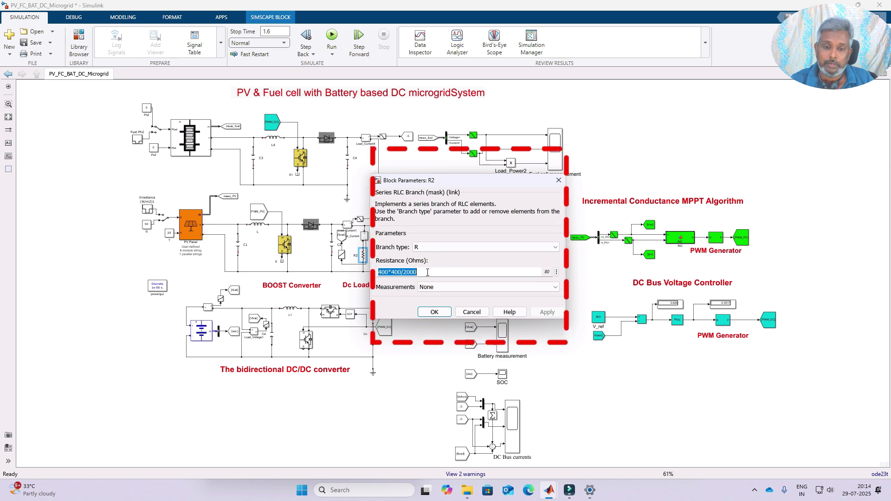
{"action": "left_click", "coordinate": [431, 312]}
Step: Review the time and amplitude vectors of the PV Panel's irradiance stair generator and close its parameters
{"action": "left_click", "coordinate": [165, 221]}
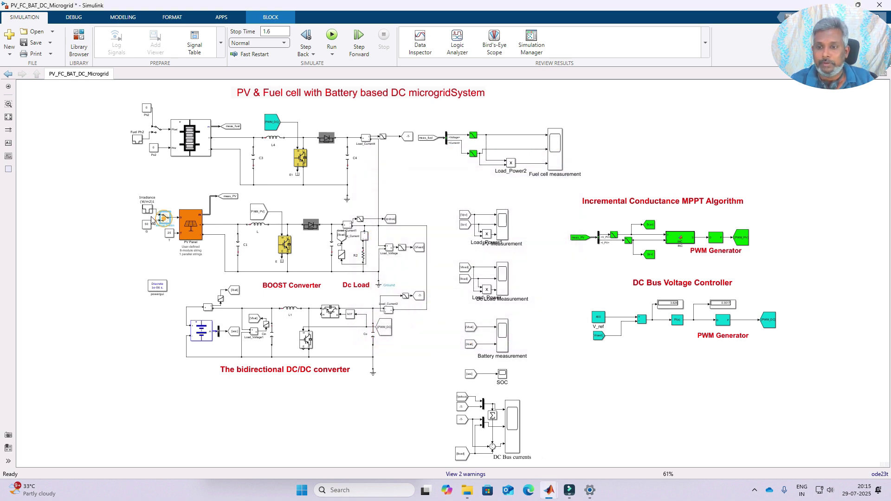
{"action": "left_click", "coordinate": [148, 212]}
{"action": "double_click", "coordinate": [147, 212]}
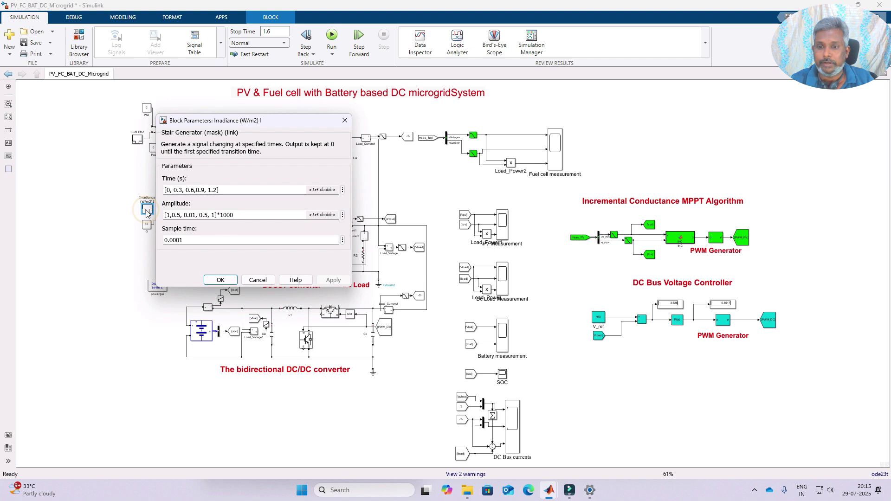
{"action": "triple_click", "coordinate": [241, 191]}
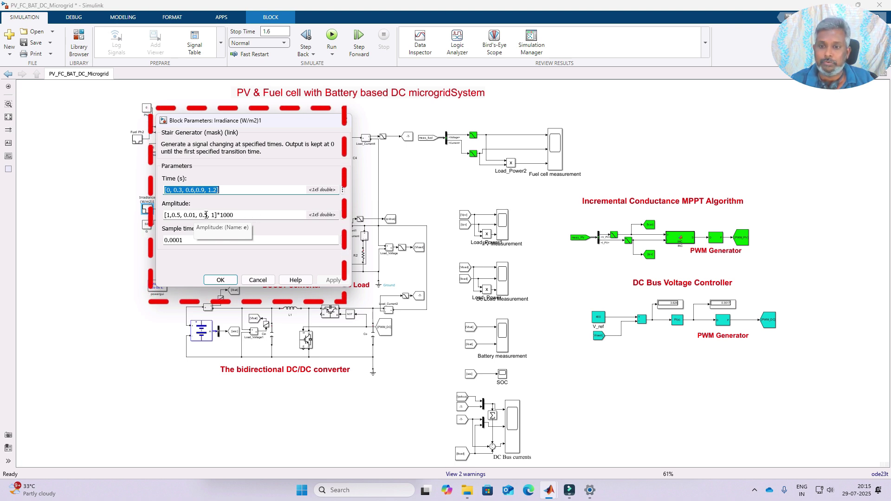
{"action": "left_click", "coordinate": [220, 280]}
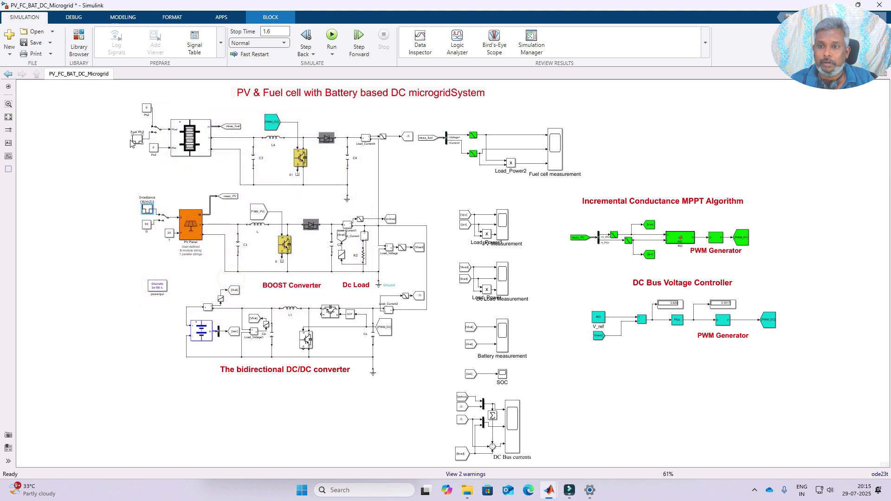
Step: Review the Fuel Ph2 stair generator's time and amplitude vectors and close its parameters
{"action": "double_click", "coordinate": [137, 140]}
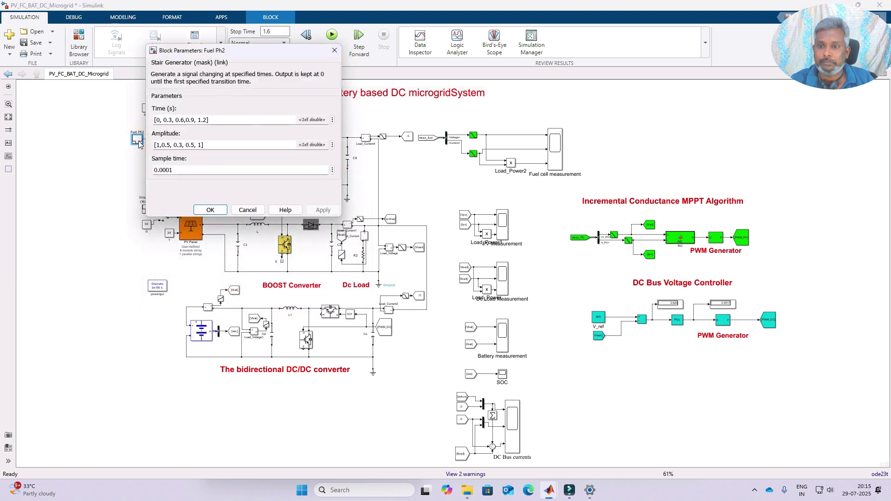
{"action": "triple_click", "coordinate": [223, 145]}
{"action": "left_click_drag", "start_coordinate": [214, 54], "coordinate": [332, 70]}
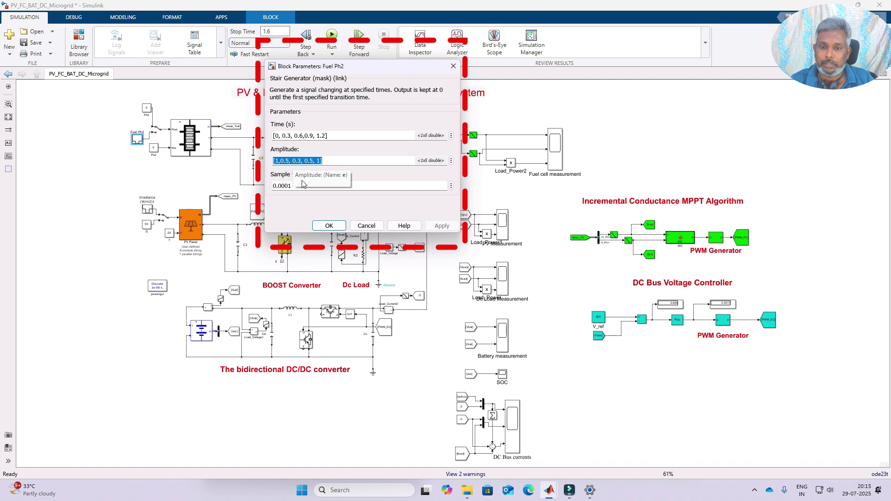
{"action": "left_click", "coordinate": [329, 226]}
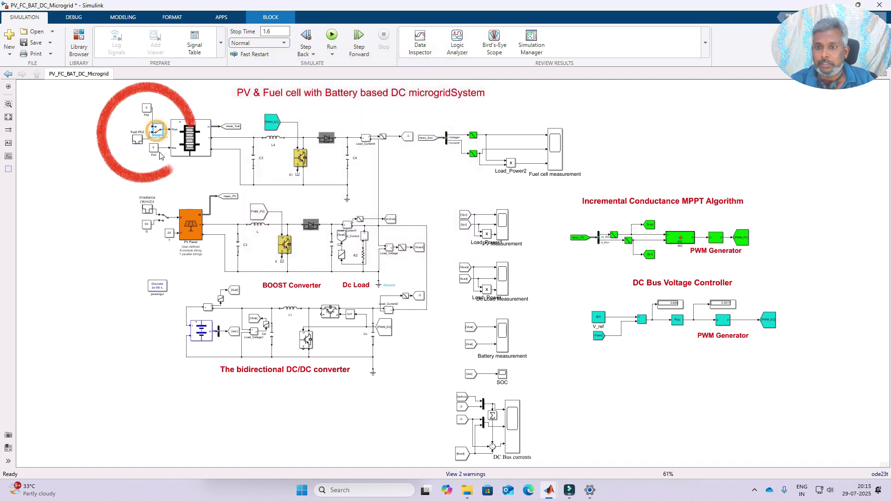
Step: Set the constant block wired directly to the fuel cell's lower input to 1
{"action": "double_click", "coordinate": [154, 148]}
{"action": "type", "text": "1"}
{"action": "key", "text": "Return"}
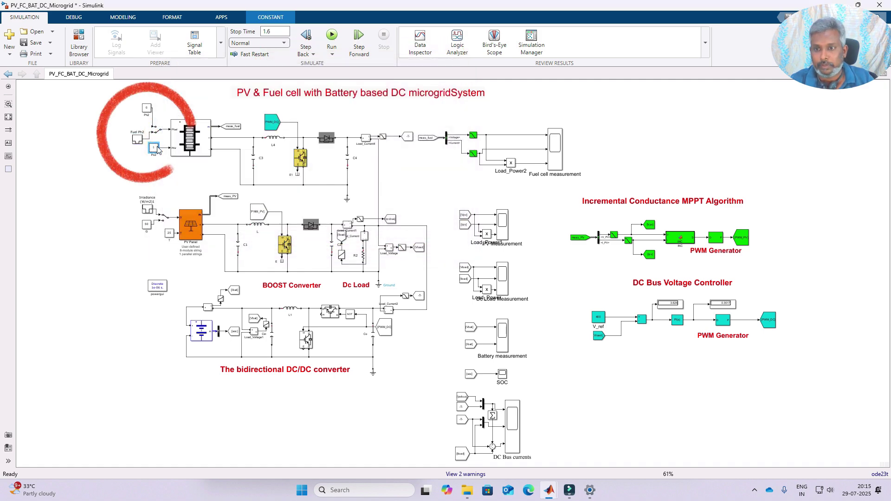
Step: Set the constant block feeding the fuel cell's upper input switch to 1
{"action": "double_click", "coordinate": [147, 111]}
{"action": "type", "text": "1"}
{"action": "key", "text": "Return"}
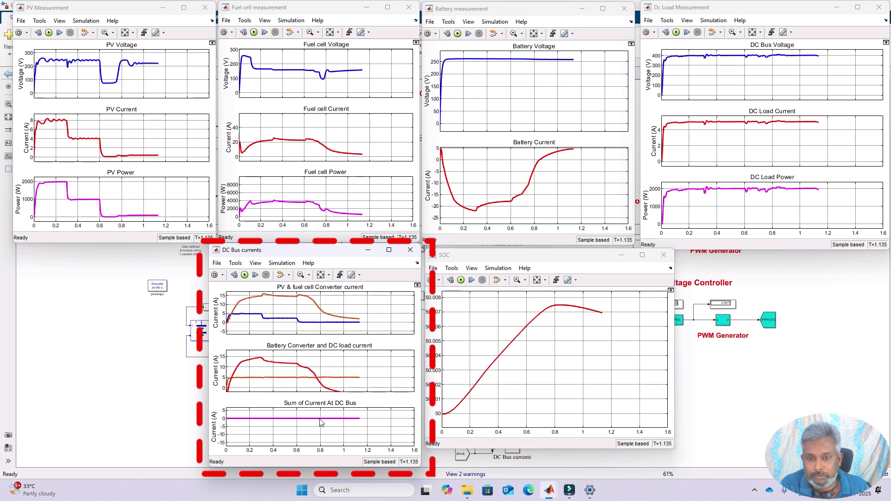
Step: Run the simulation, scale the SOC plot to fit its curve, then stop the run and return to the model
{"action": "left_click", "coordinate": [49, 32]}
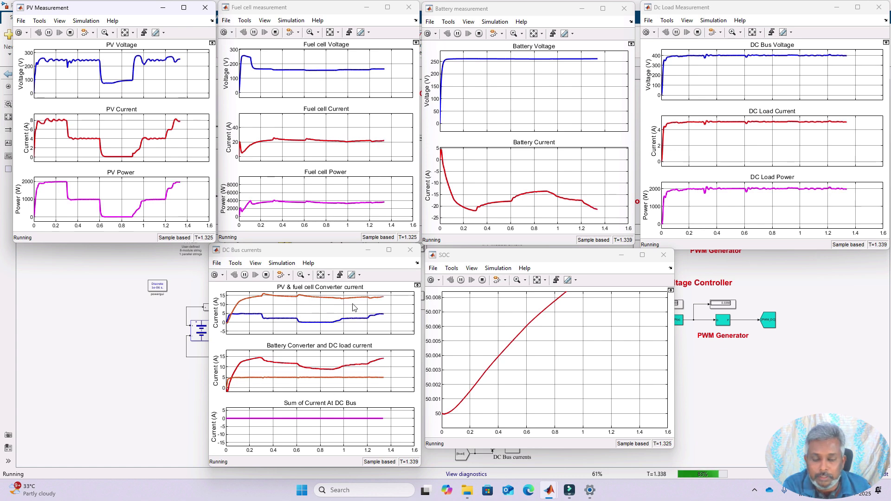
{"action": "left_click", "coordinate": [537, 280]}
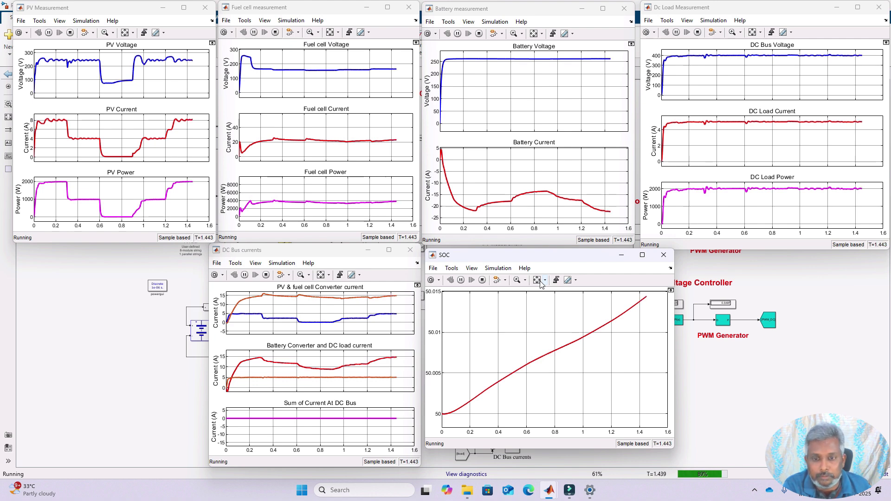
{"action": "left_click", "coordinate": [274, 33]}
{"action": "left_click", "coordinate": [102, 294]}
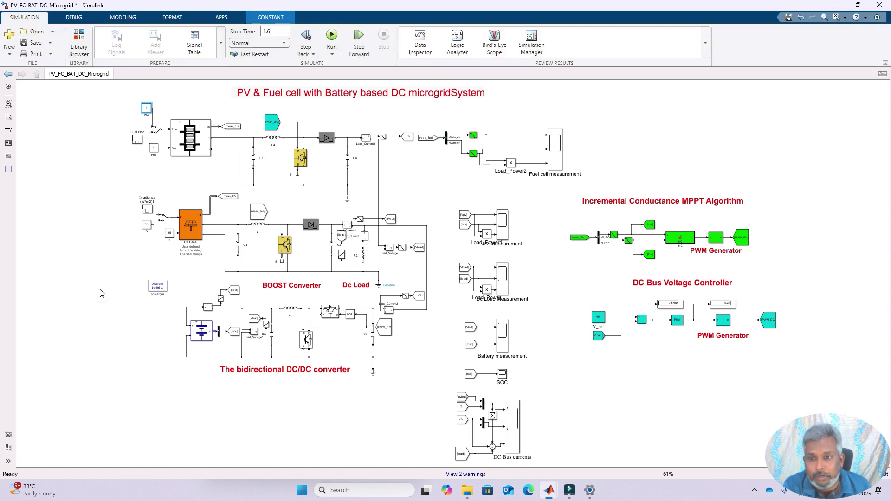
Step: Reroute the fuel cell's lower input through a manual switch fed by two constant blocks, and run the simulation
{"action": "scroll", "coordinate": [150, 232], "scroll_direction": "up", "scroll_amount": 4}
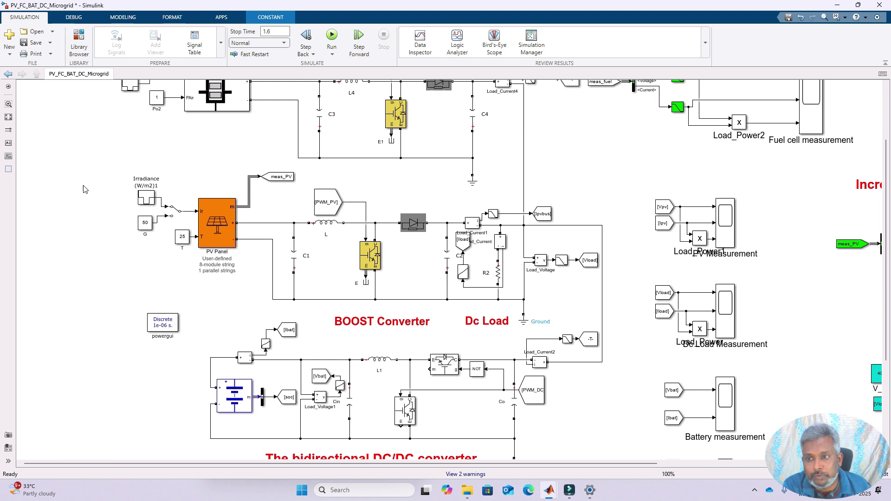
{"action": "left_click", "coordinate": [9, 117]}
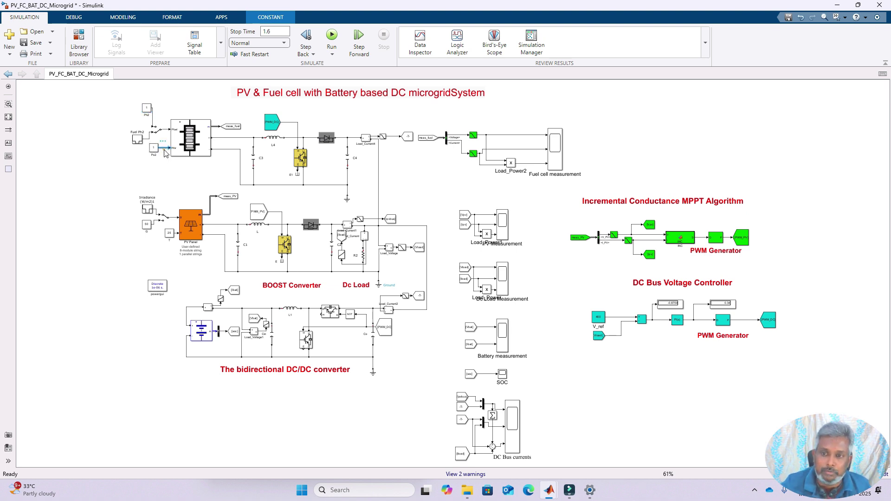
{"action": "left_click_drag", "start_coordinate": [155, 151], "coordinate": [139, 160]}
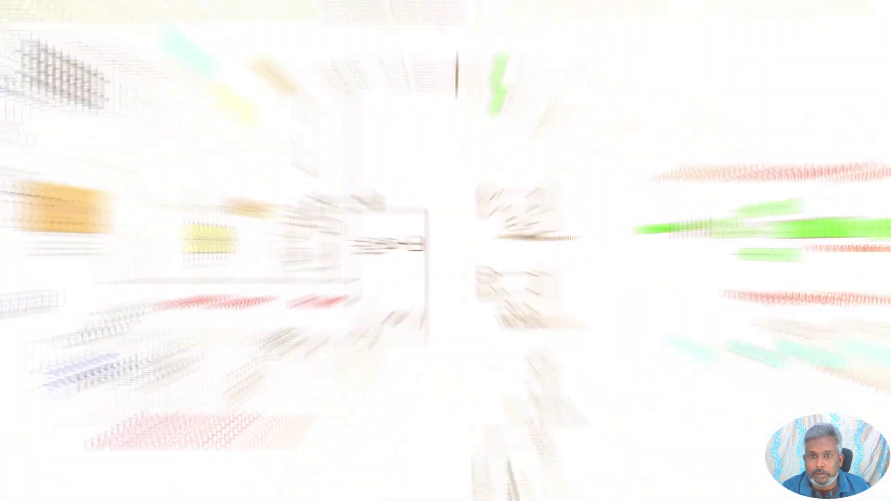
{"action": "key", "text": "ctrl+t"}
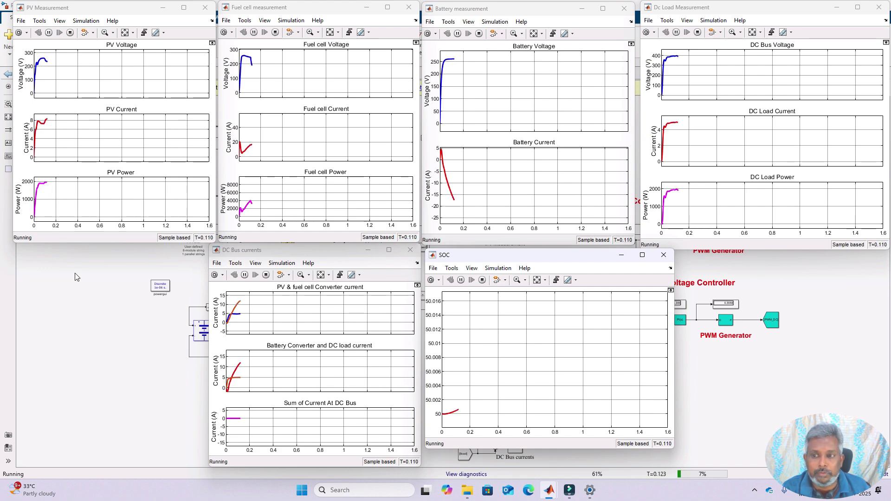
Step: While the simulation runs, toggle both fuel cell input switches and switch the PV irradiance from the stair profile to constant G
{"action": "left_click", "coordinate": [77, 298]}
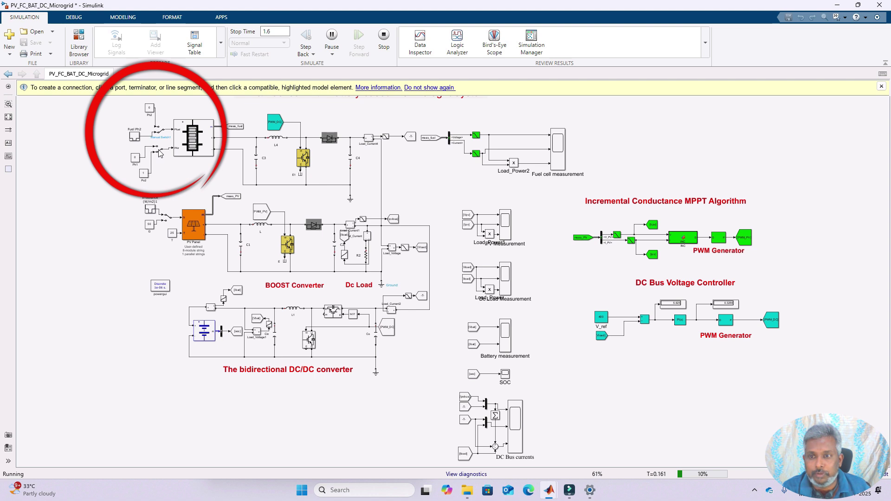
{"action": "left_click", "coordinate": [159, 131]}
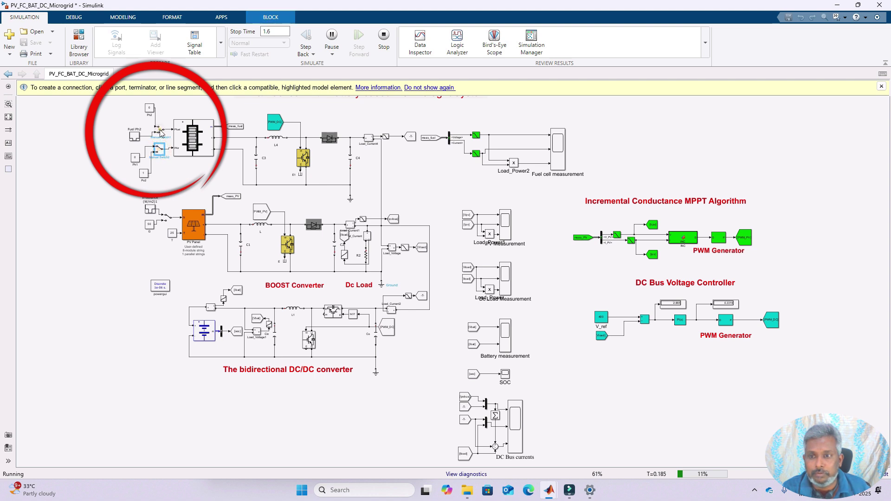
{"action": "double_click", "coordinate": [161, 133]}
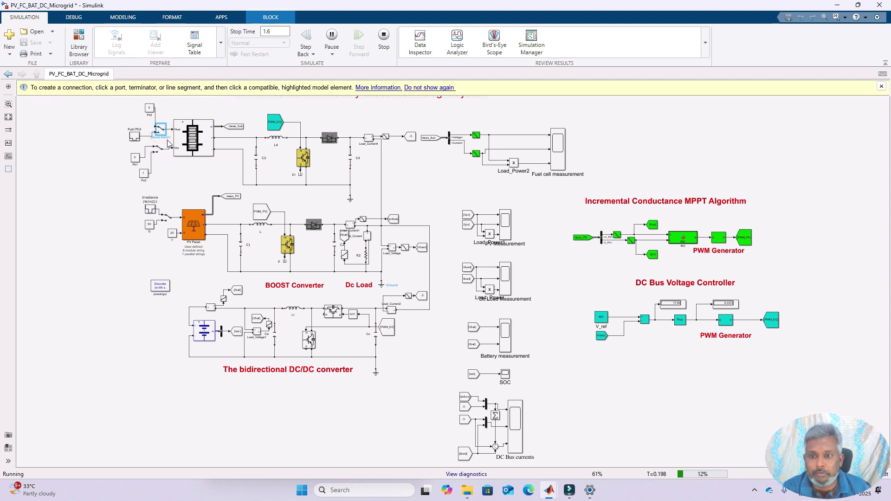
{"action": "left_click", "coordinate": [166, 220]}
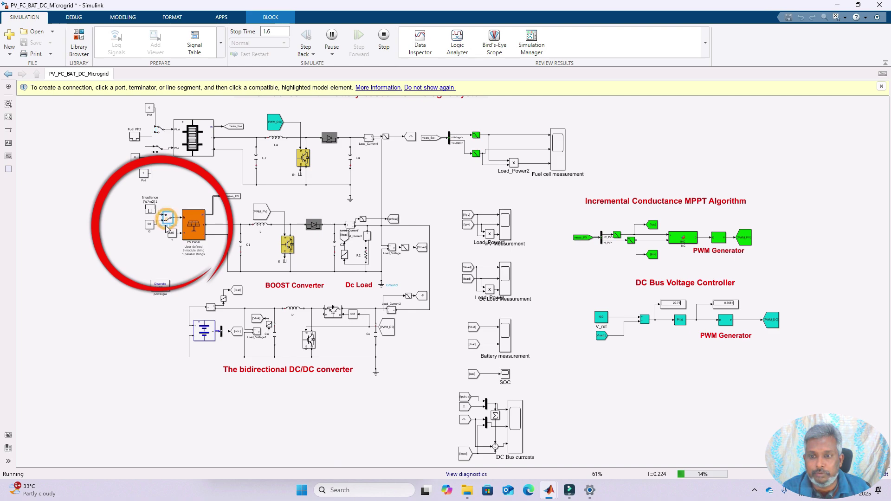
Step: Bring the measurement scopes to the front and scale the SOC, DC Bus currents and Battery measurement plots to fit their curves
{"action": "mouse_move", "coordinate": [552, 492]}
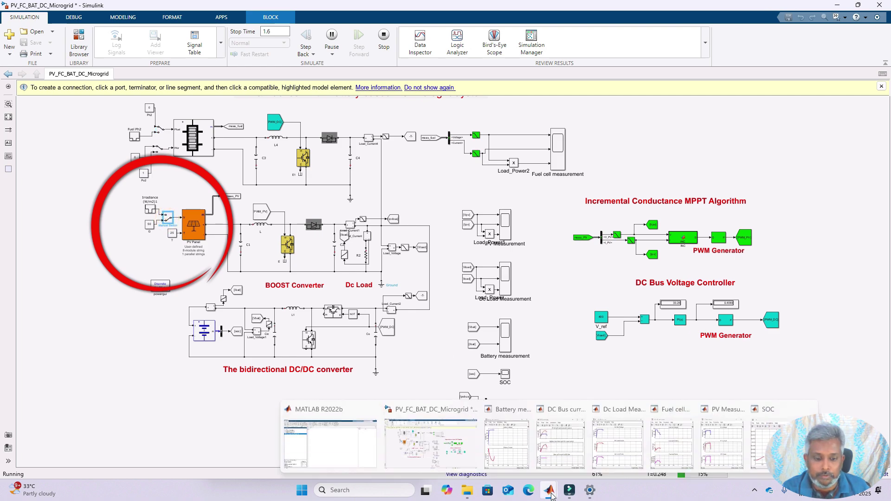
{"action": "left_click", "coordinate": [497, 446]}
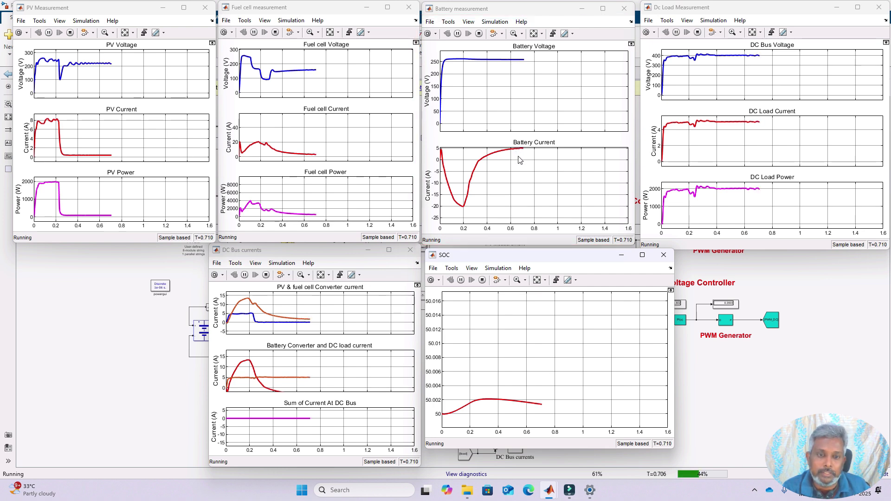
{"action": "left_click", "coordinate": [537, 280]}
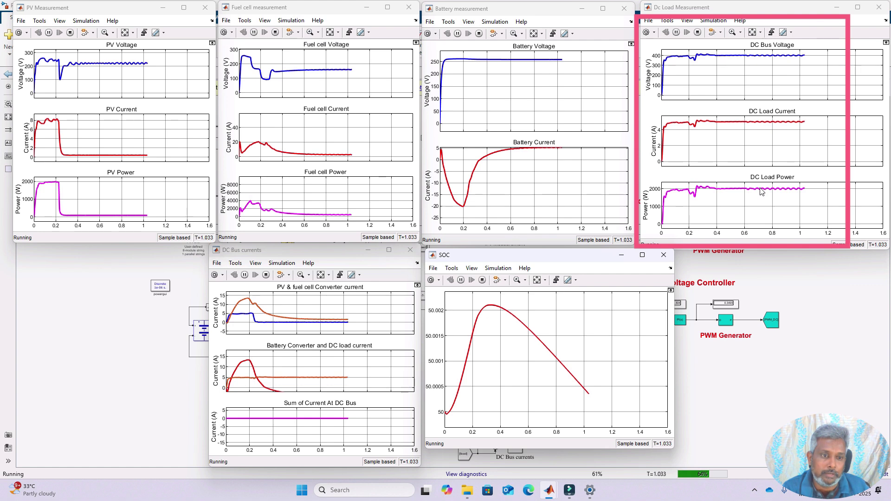
{"action": "left_click", "coordinate": [320, 275]}
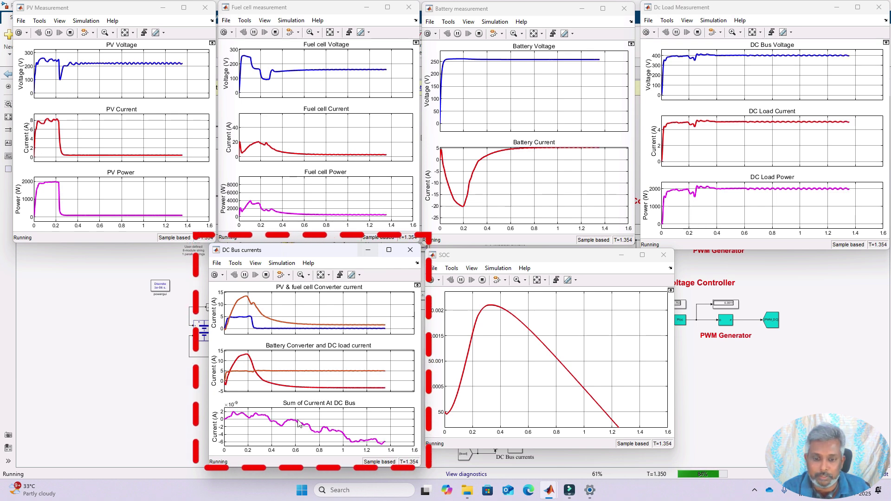
{"action": "left_click", "coordinate": [537, 281]}
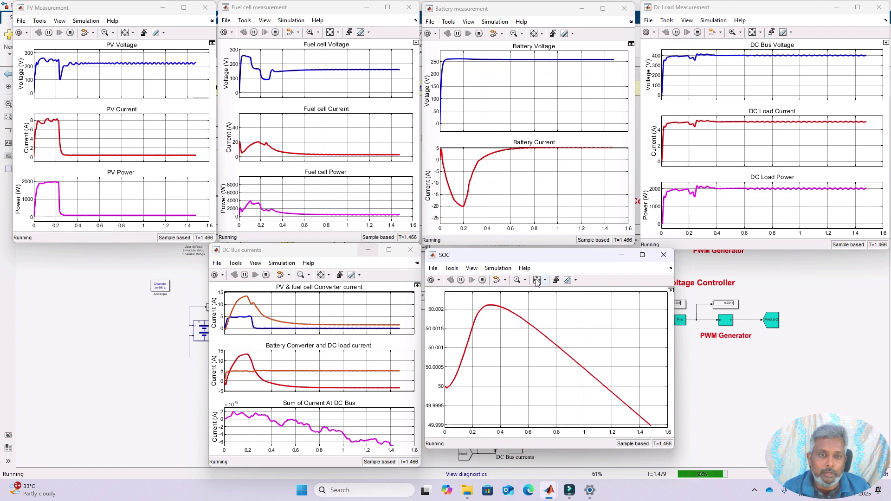
{"action": "left_click", "coordinate": [534, 33]}
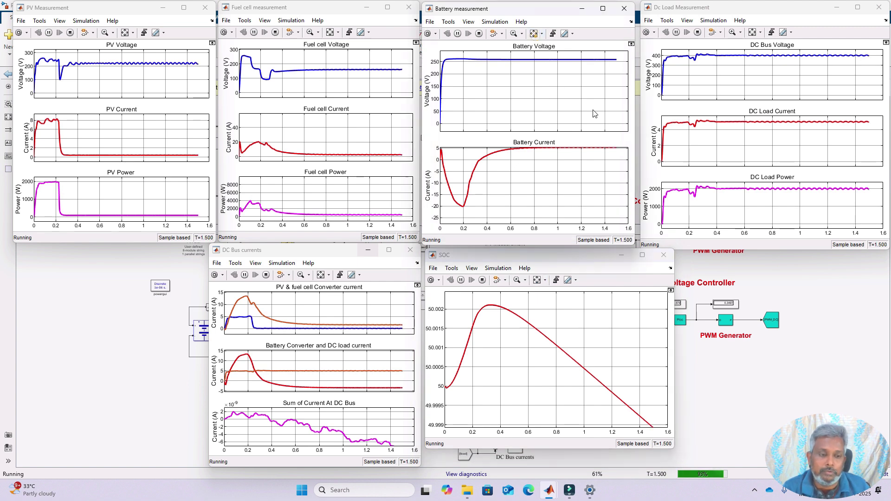
Step: Return to the microgrid model and dismiss the hint about creating connections
{"action": "left_click", "coordinate": [740, 383]}
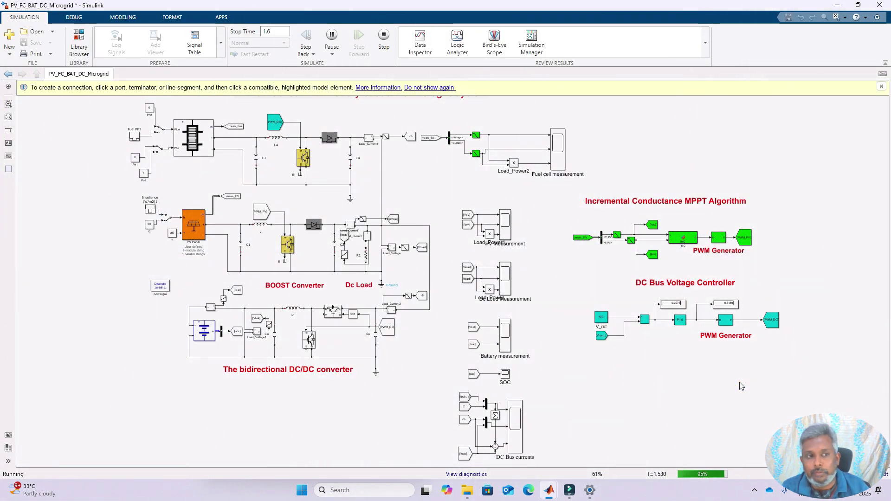
{"action": "left_click", "coordinate": [881, 86]}
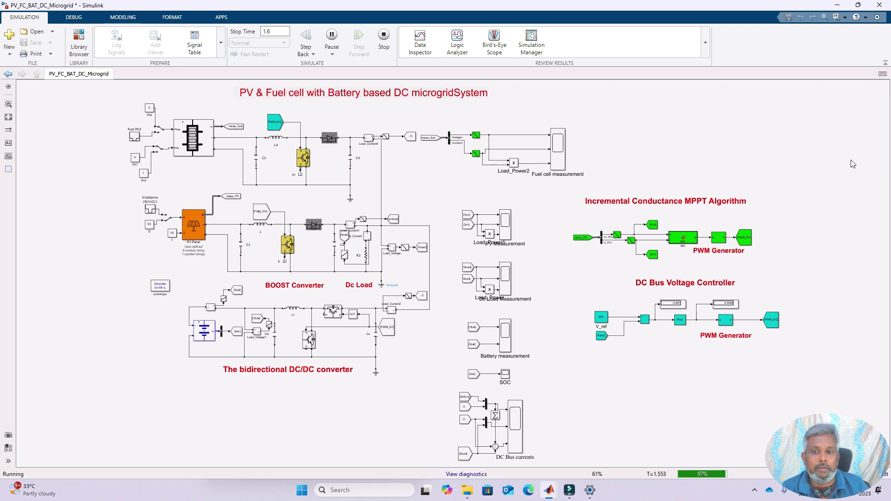